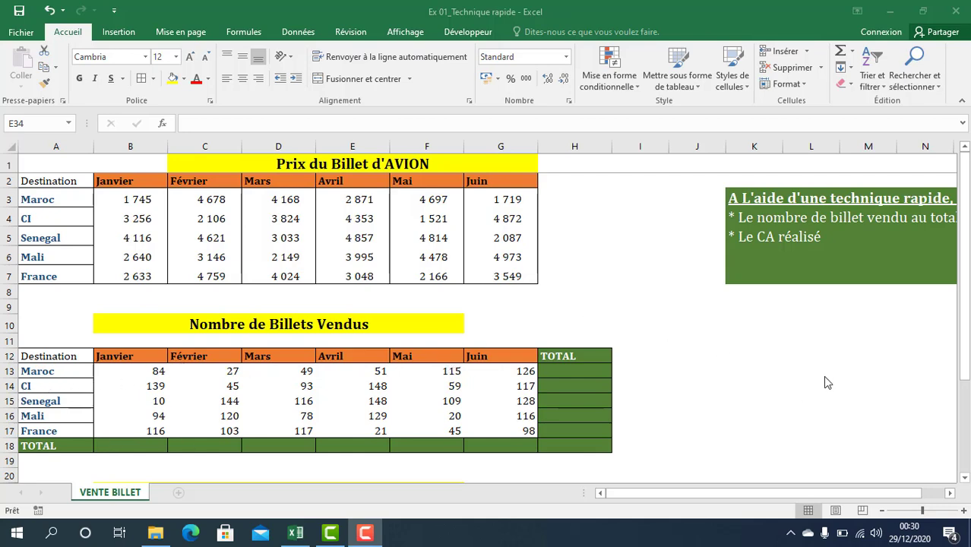
Clear the monthly revenue figures in B24:G28 of the CHIFFRES D'AFFAIRES REALISEES table
click(823, 354)
scroll(823, 354, down, 3)
scroll(823, 354, down, 2)
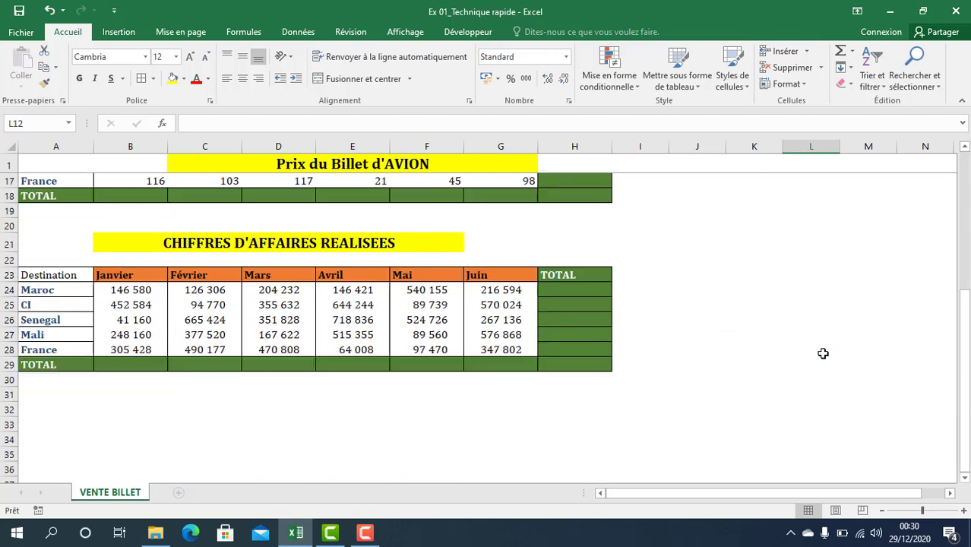
drag(122, 290, 503, 350)
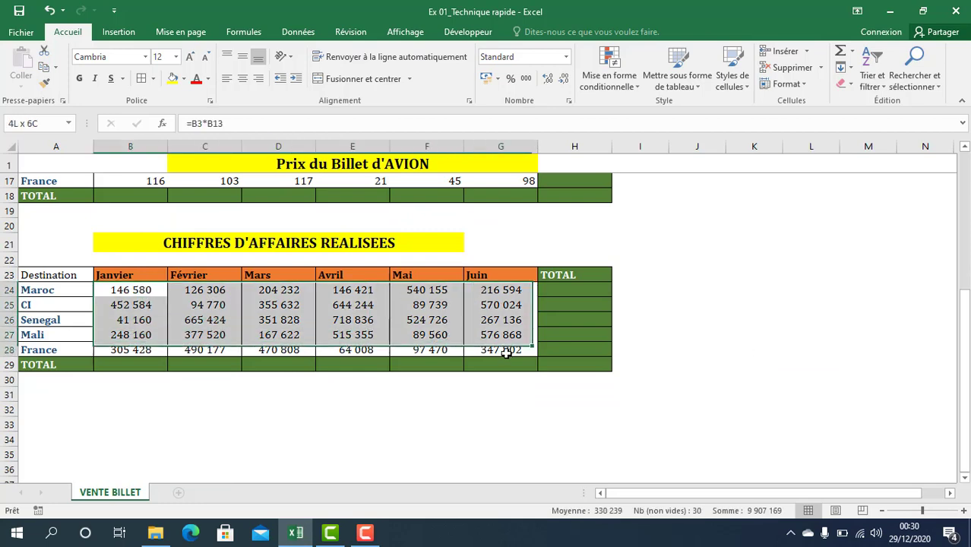
key(Delete)
click(338, 393)
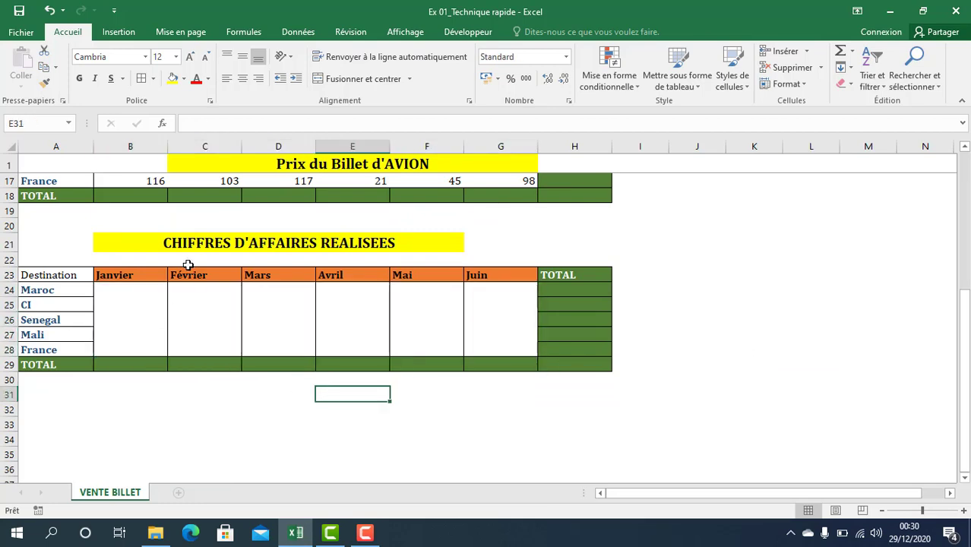
scroll(150, 342, up, 2)
scroll(148, 343, up, 3)
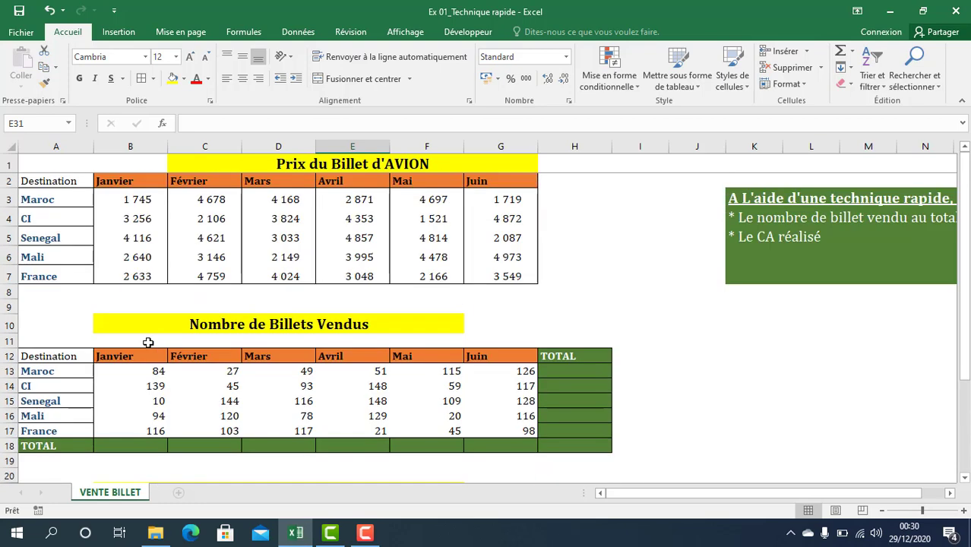
Enter =B13+C13+D13+E13+F13+G13 in H13 for Maroc's total of 452
drag(135, 372, 495, 427)
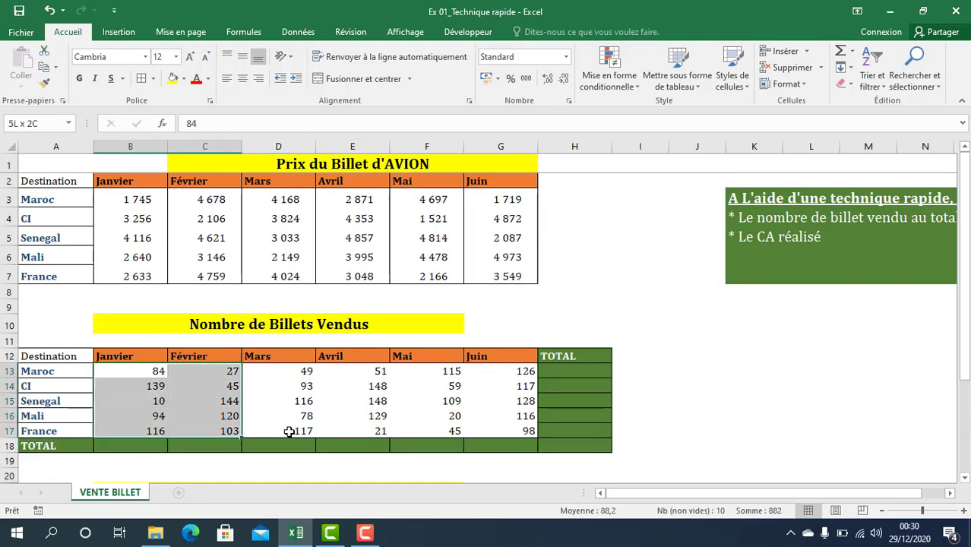
click(152, 374)
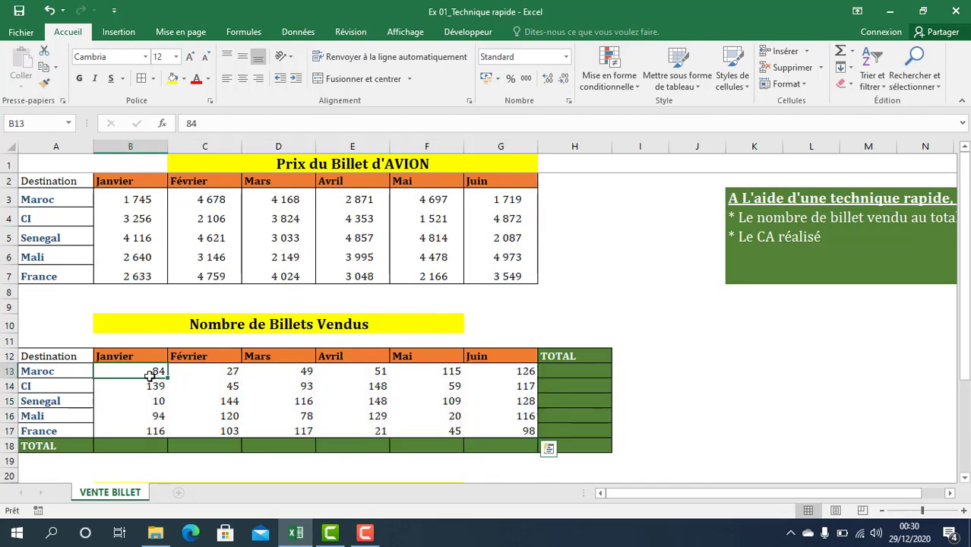
click(34, 371)
click(127, 371)
drag(314, 374, 524, 371)
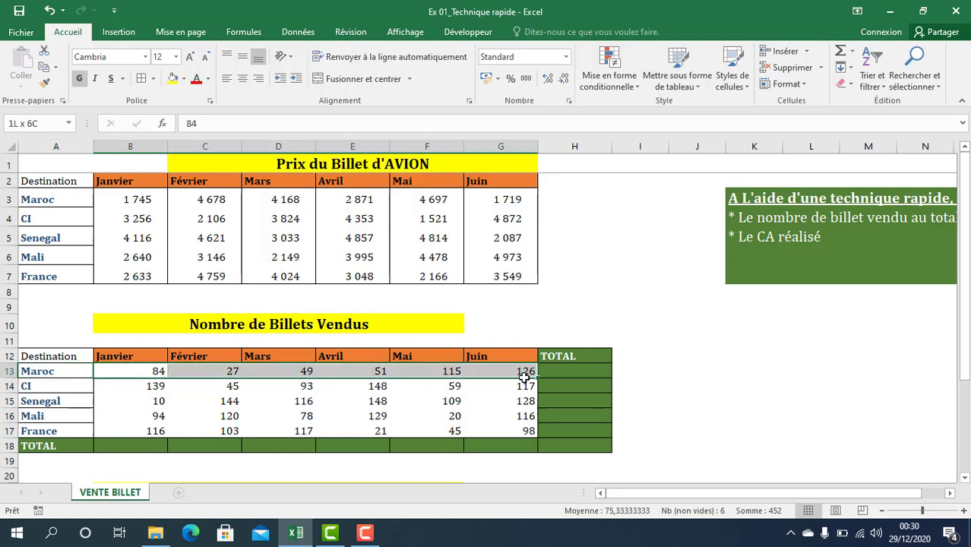
click(551, 372)
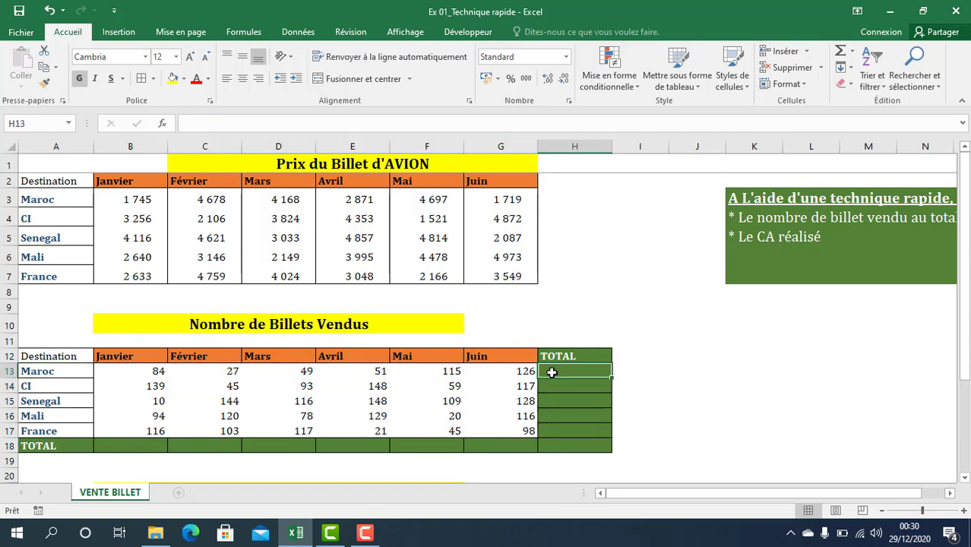
text(=)
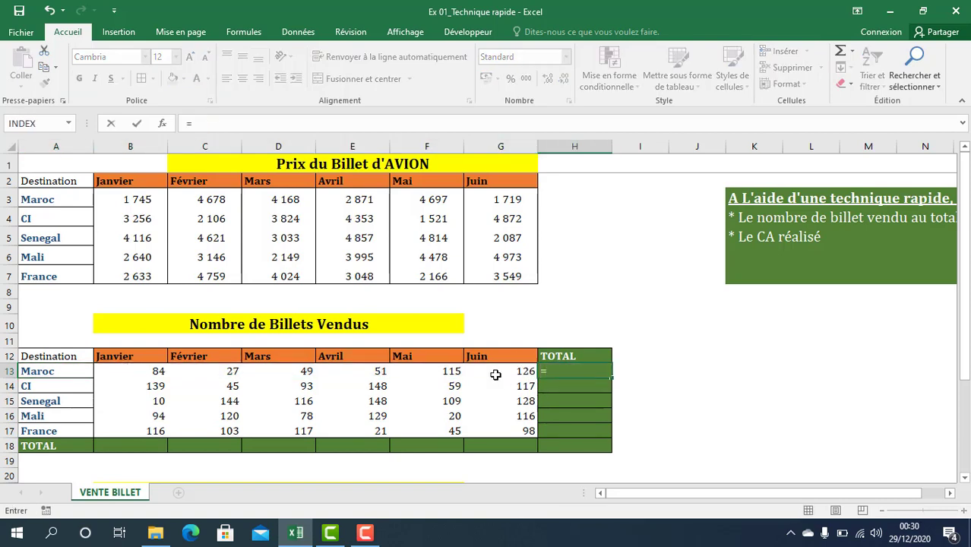
click(151, 374)
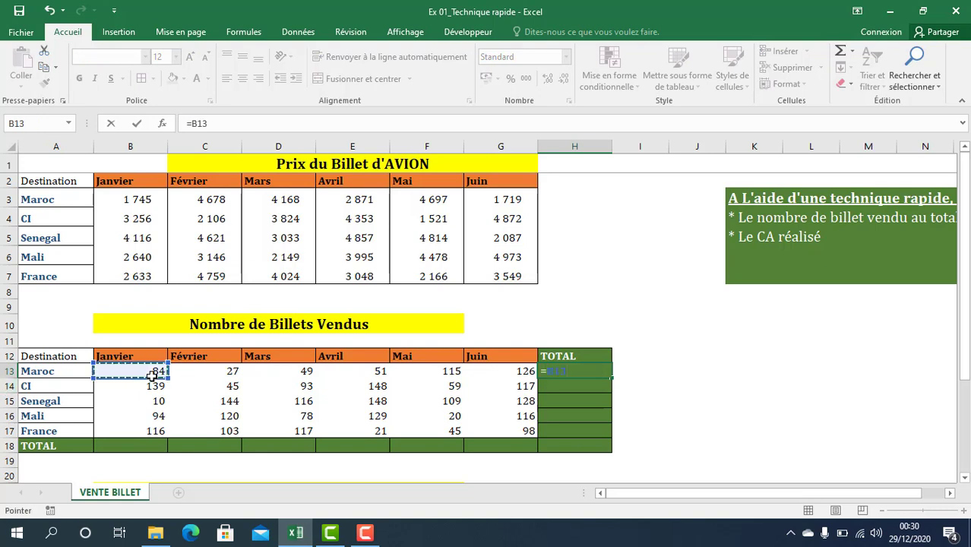
text(+)
click(219, 376)
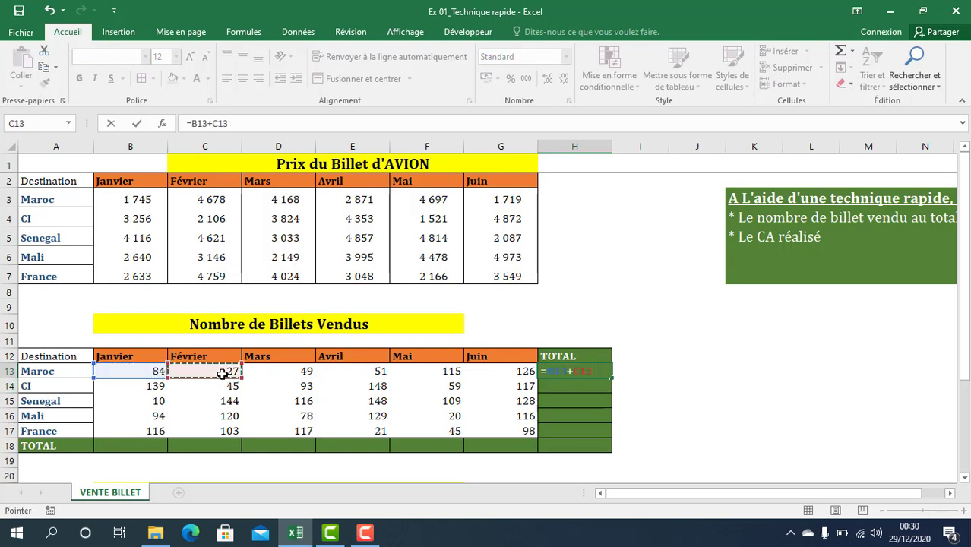
text(+)
click(311, 370)
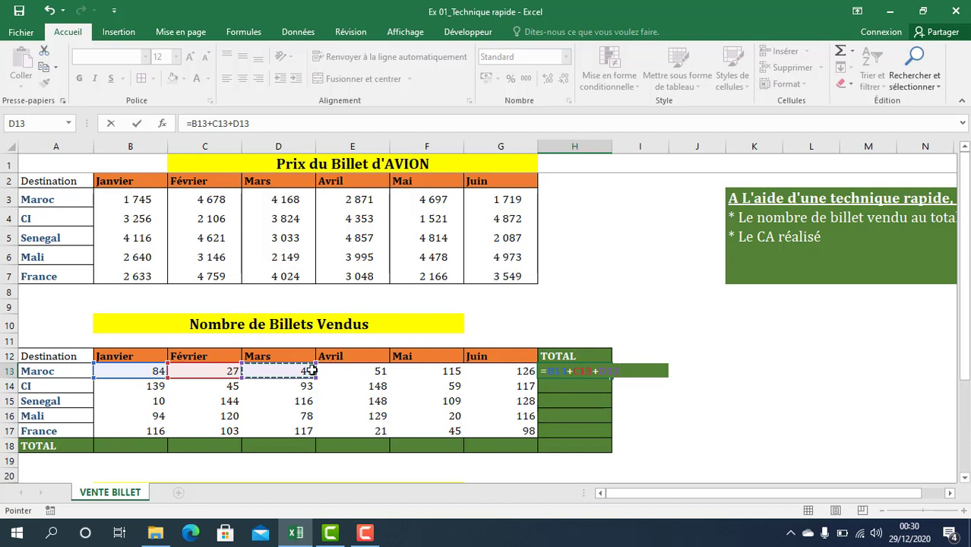
text(+)
click(373, 370)
text(+)
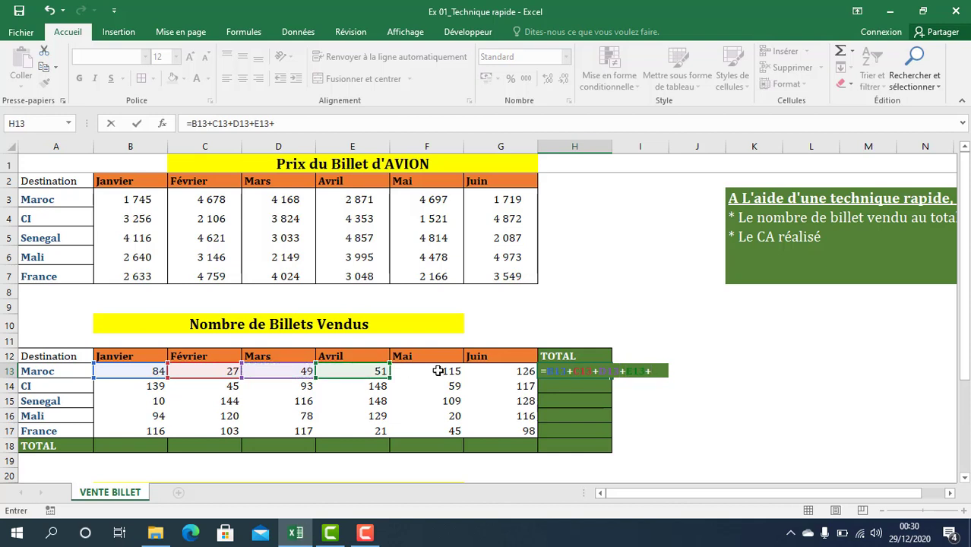
click(449, 372)
text(+)
click(498, 371)
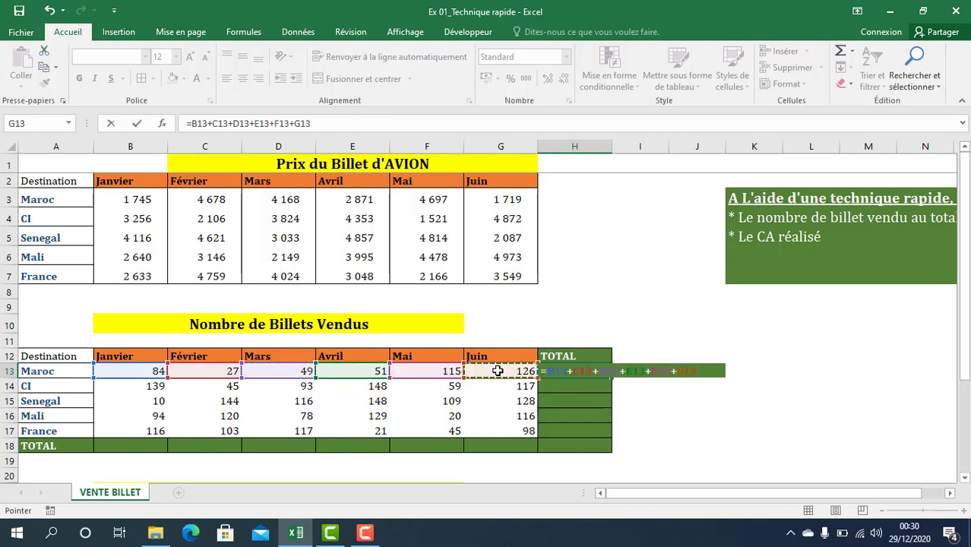
key(Return)
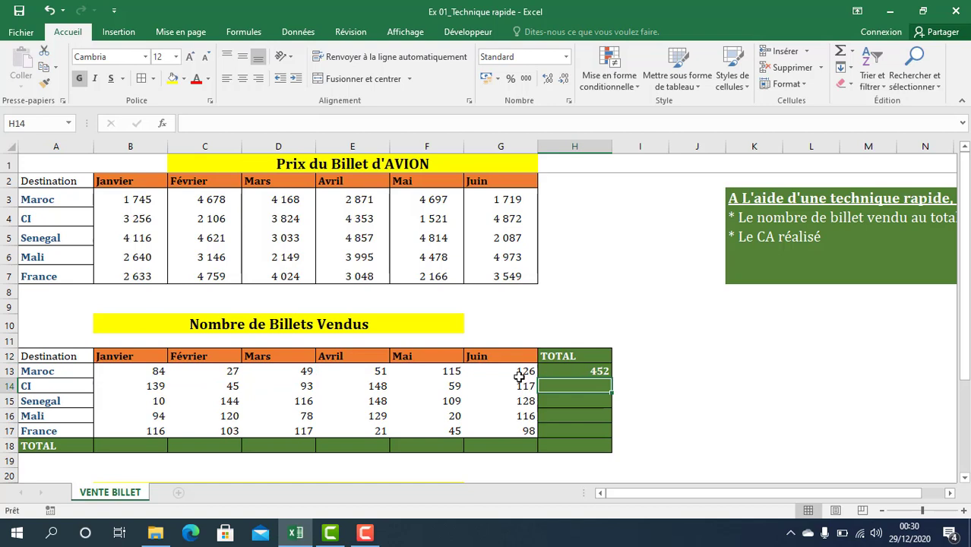
Build CI's total in H14 summing B14 through G14, ending with a stray plus sign
text(=)
click(144, 391)
text(+)
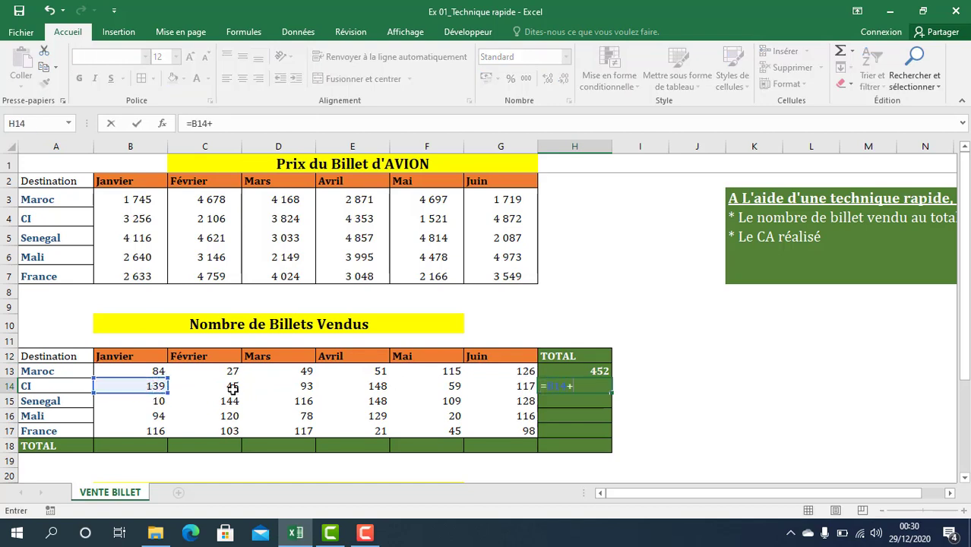
click(232, 386)
text(+)
click(304, 386)
text(+)
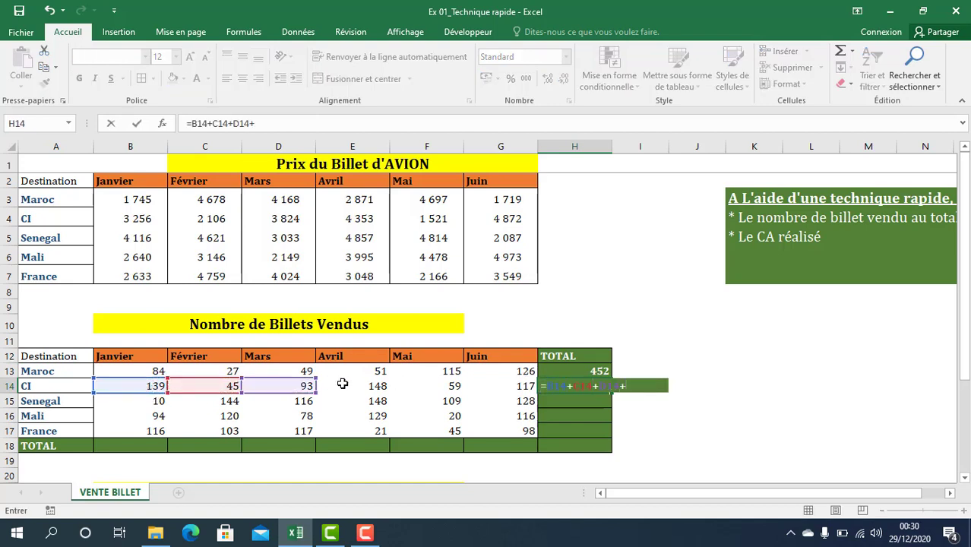
click(365, 387)
text(+)
click(454, 388)
text(+)
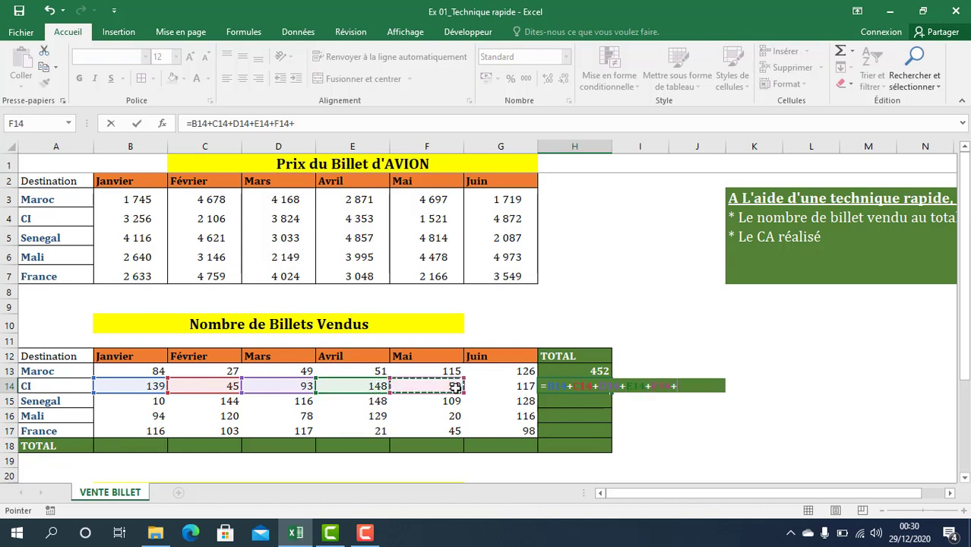
click(514, 386)
text(+)
key(Return)
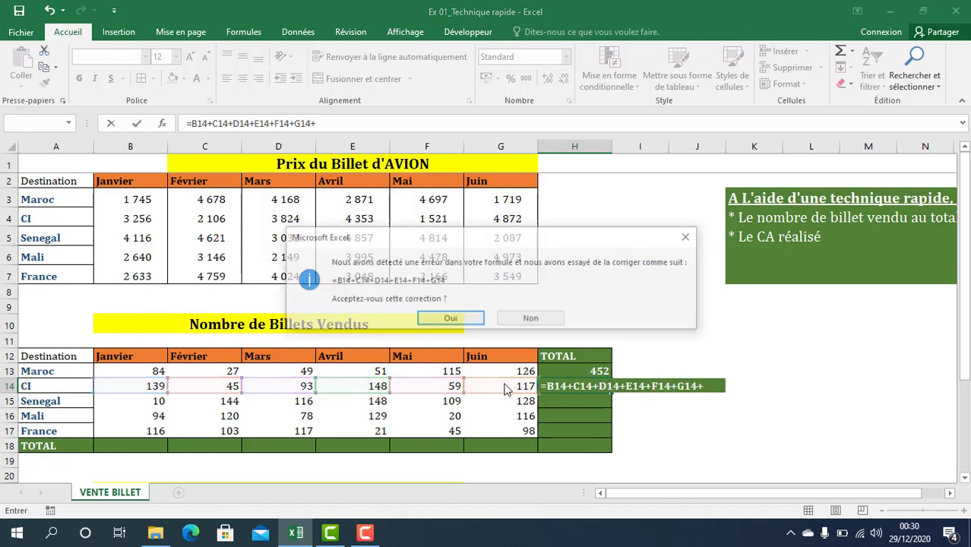
Accept the CI formula correction, copy it down to row 18, then clear H13:H18
click(433, 319)
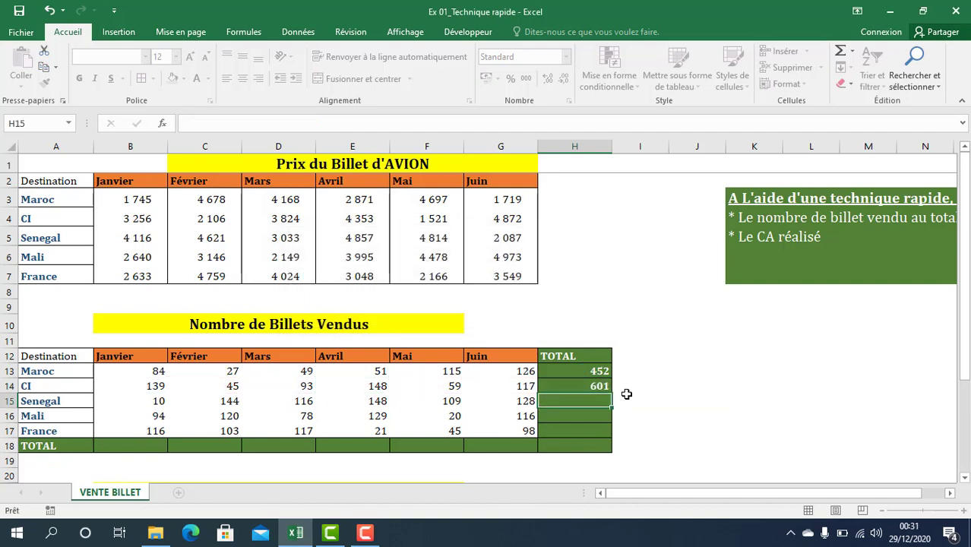
click(602, 388)
double_click(602, 388)
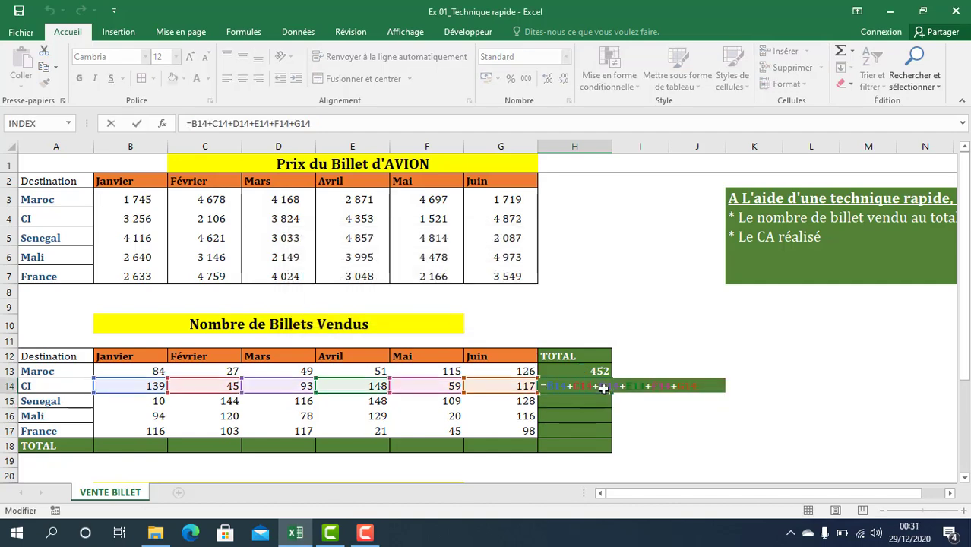
key(Escape)
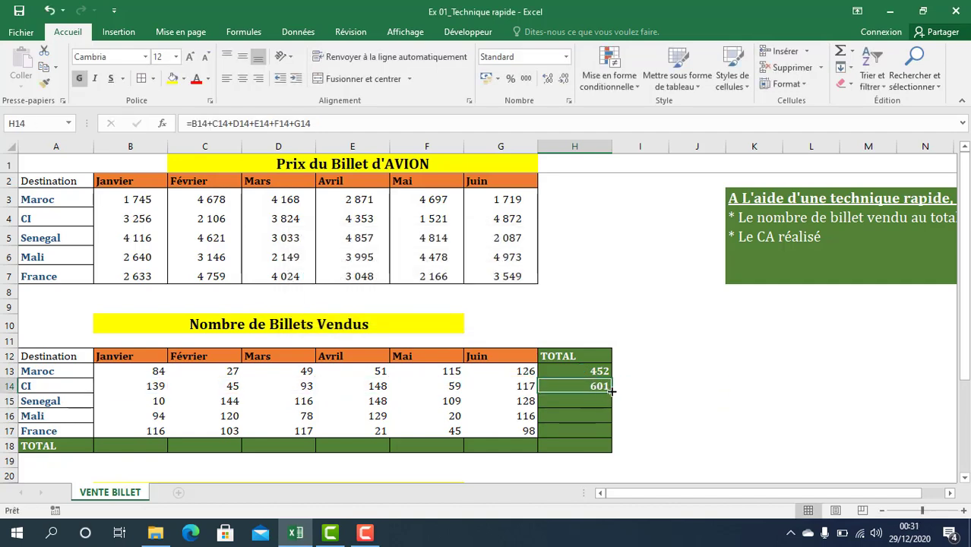
drag(612, 392, 574, 458)
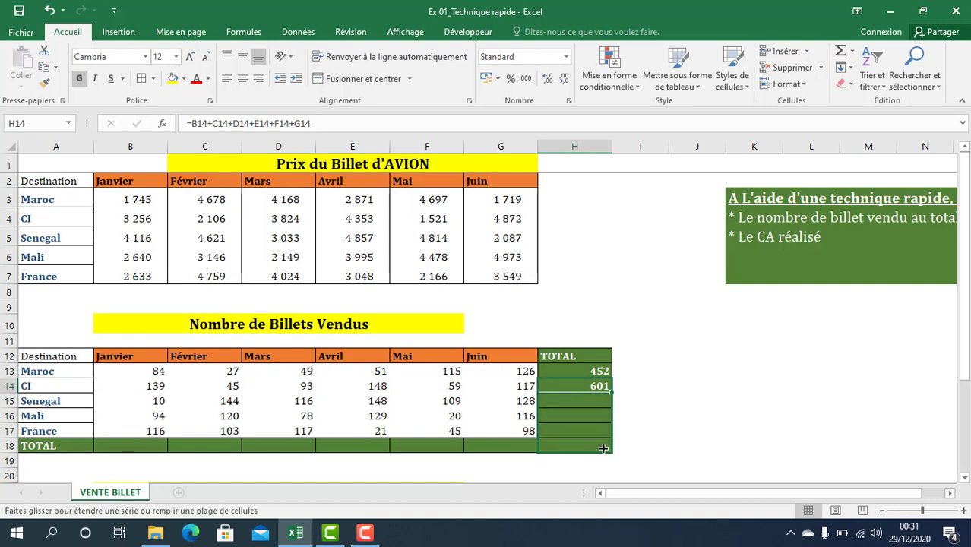
drag(577, 372, 592, 442)
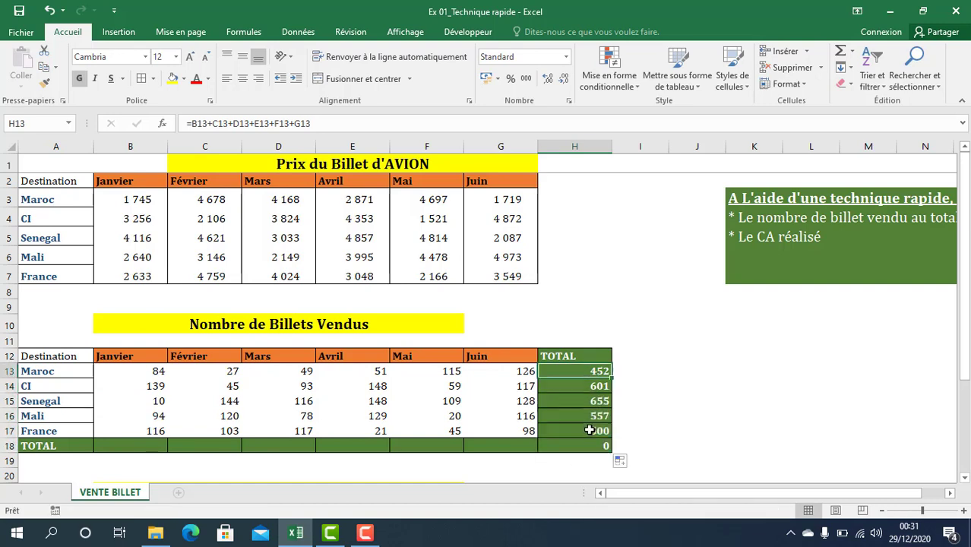
key(Delete)
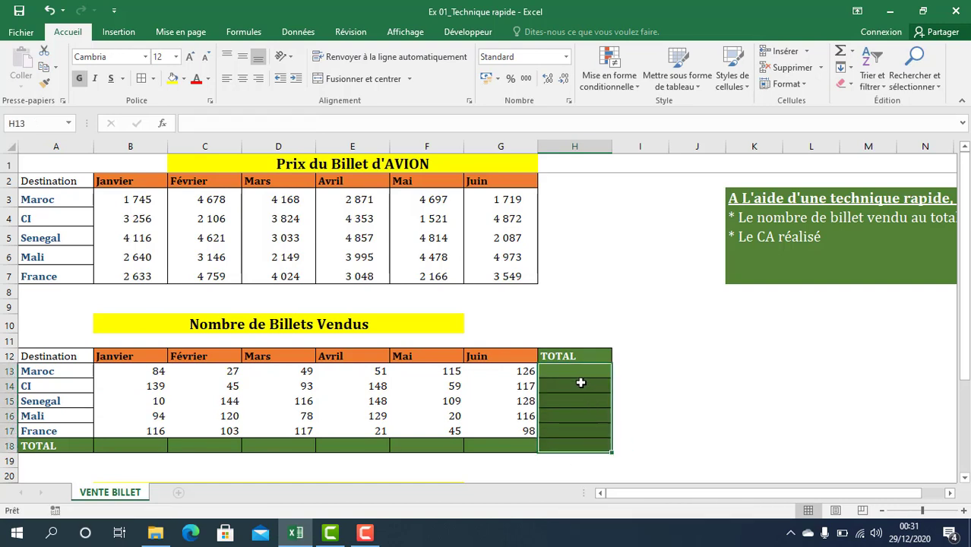
Fill H13:H17 at once with =SOMME(B13:G13) row sums for each destination
drag(575, 373, 583, 435)
text(=so)
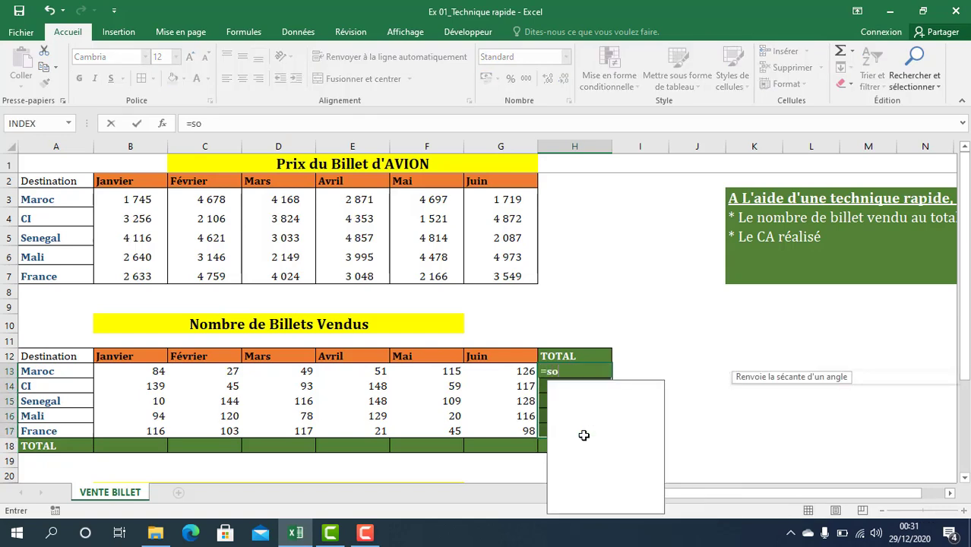
text(mme()
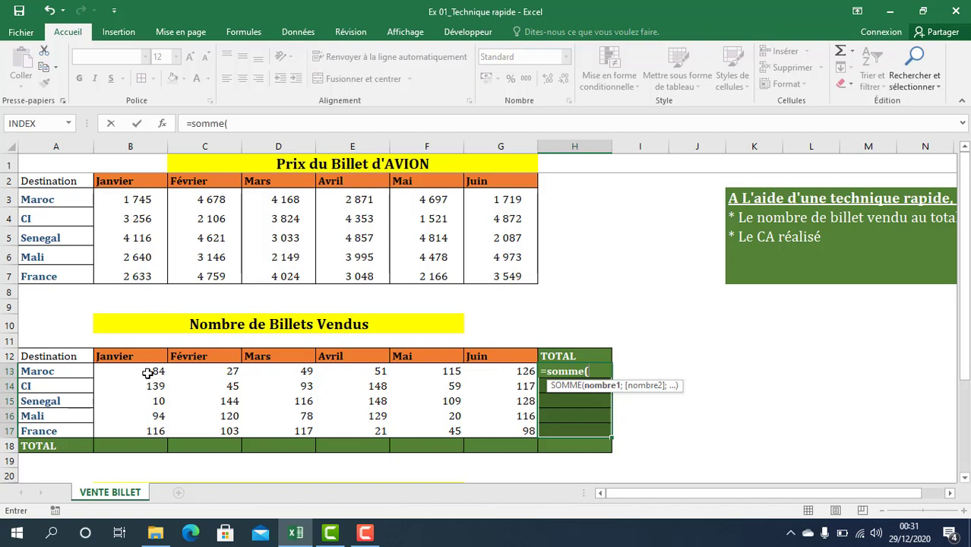
drag(145, 372, 494, 371)
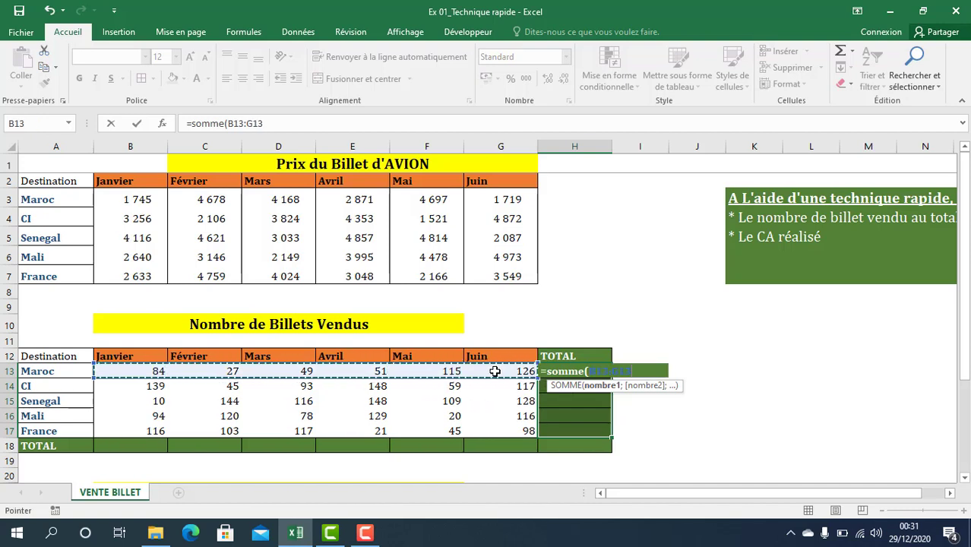
text())
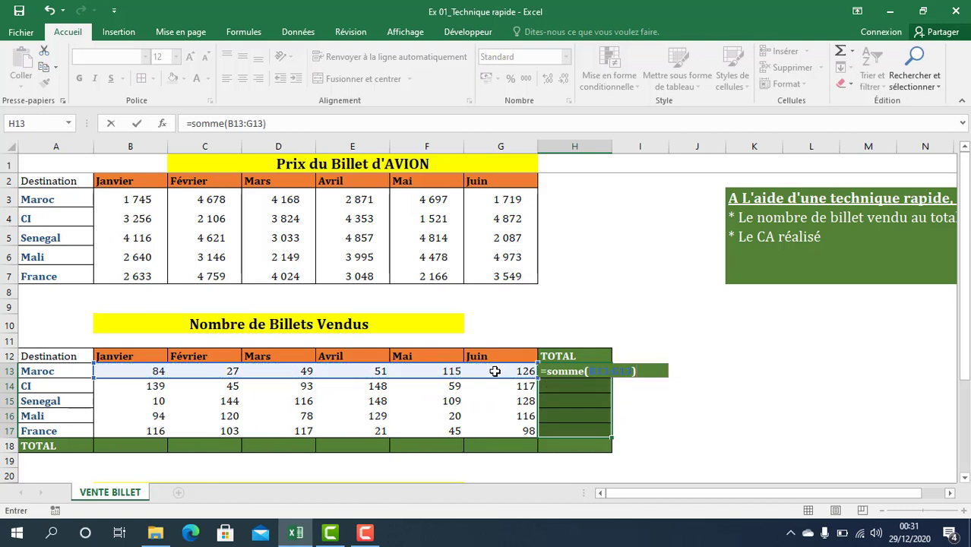
key(ctrl+Return)
Fill the TOTAL row B18:H18 with =SOMME(B13:B17) column sums, reaching 2765 overall
click(152, 446)
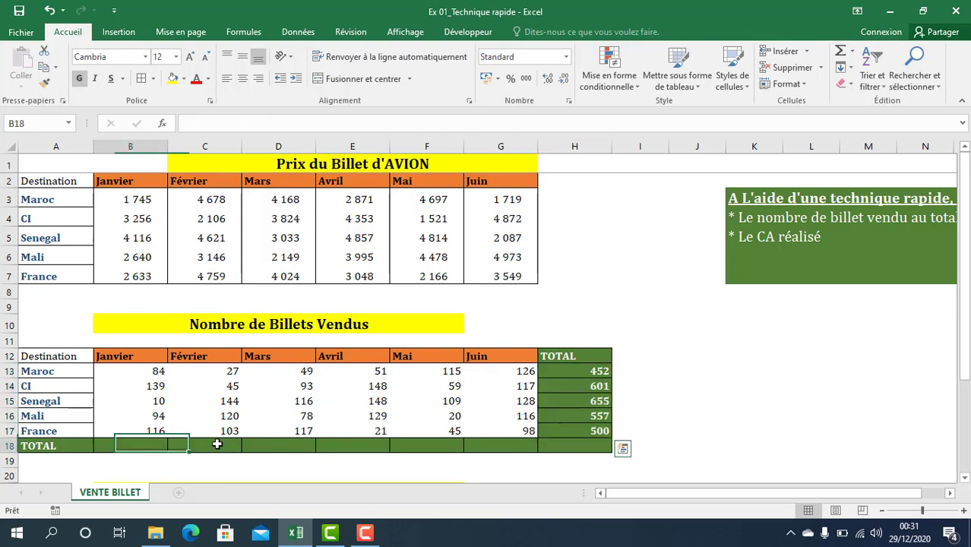
drag(217, 444, 547, 443)
text(=)
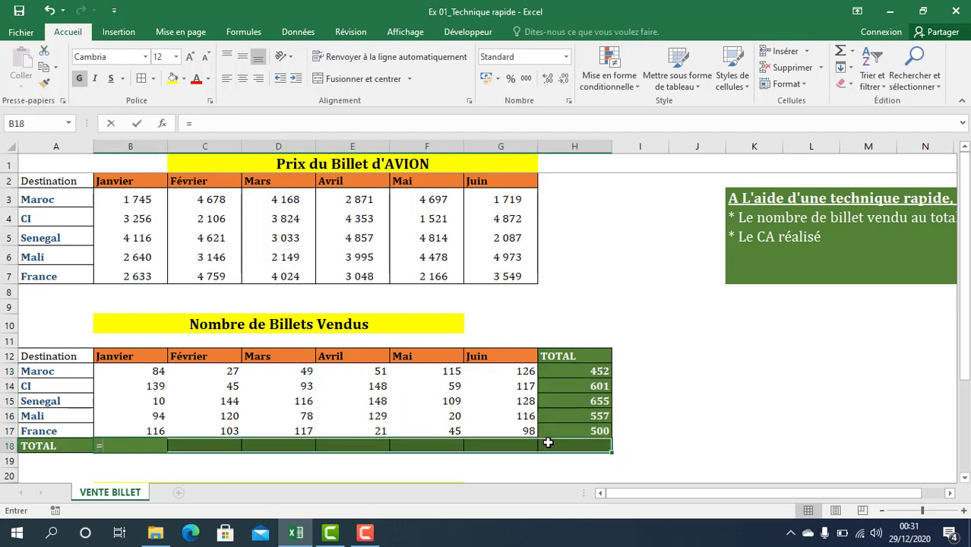
text(somme()
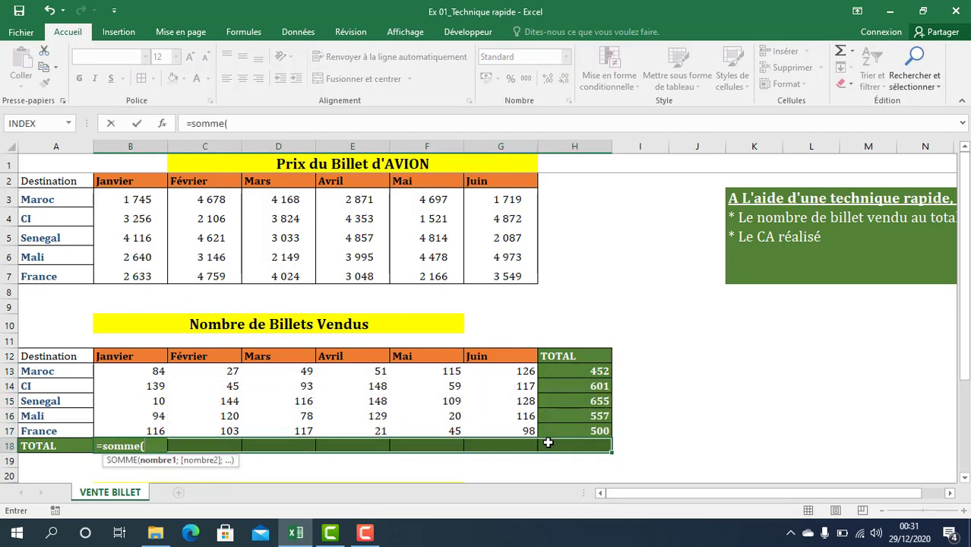
drag(131, 378, 145, 427)
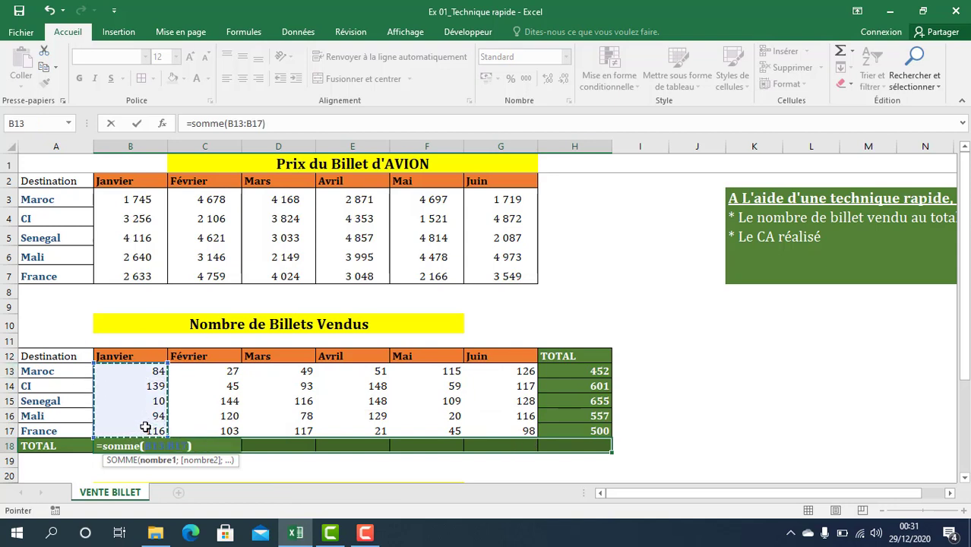
text())
key(ctrl+Return)
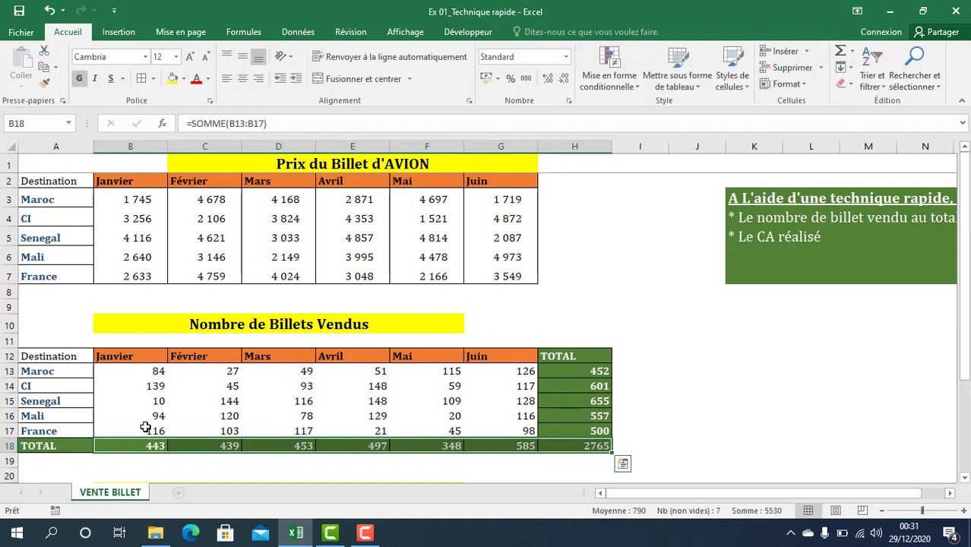
click(214, 416)
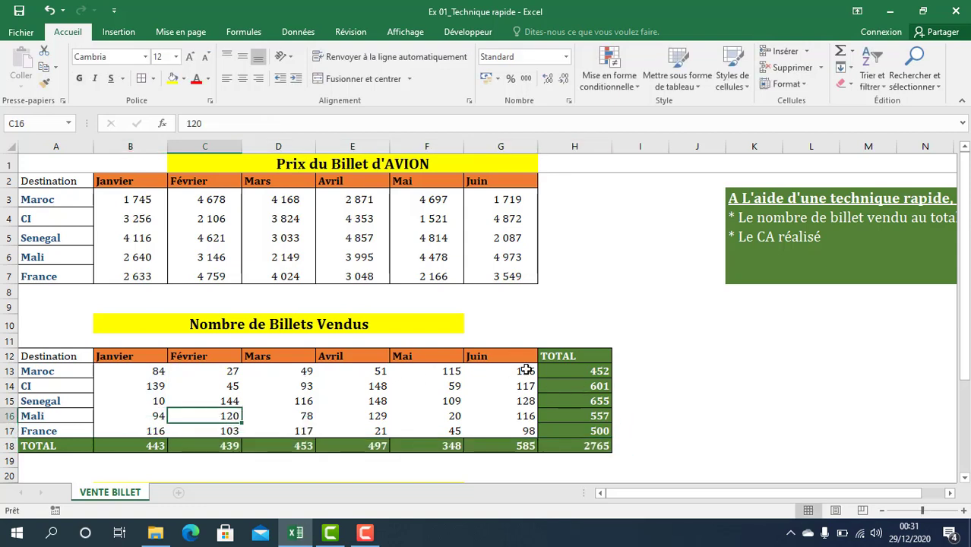
Clear the TOTAL column and the B18:G18 totals, then select B13:H18 for AutoSum
click(572, 371)
drag(576, 421, 575, 445)
key(Delete)
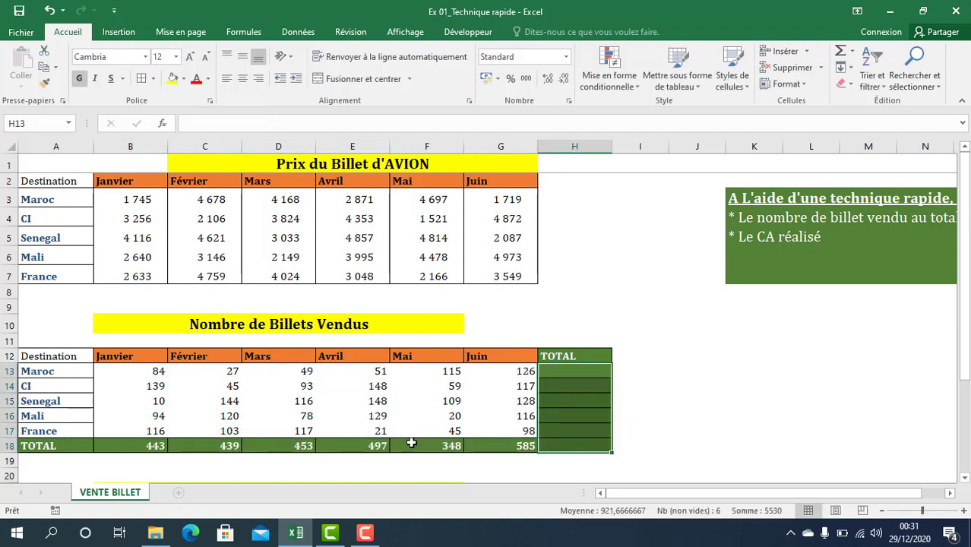
drag(168, 445, 517, 446)
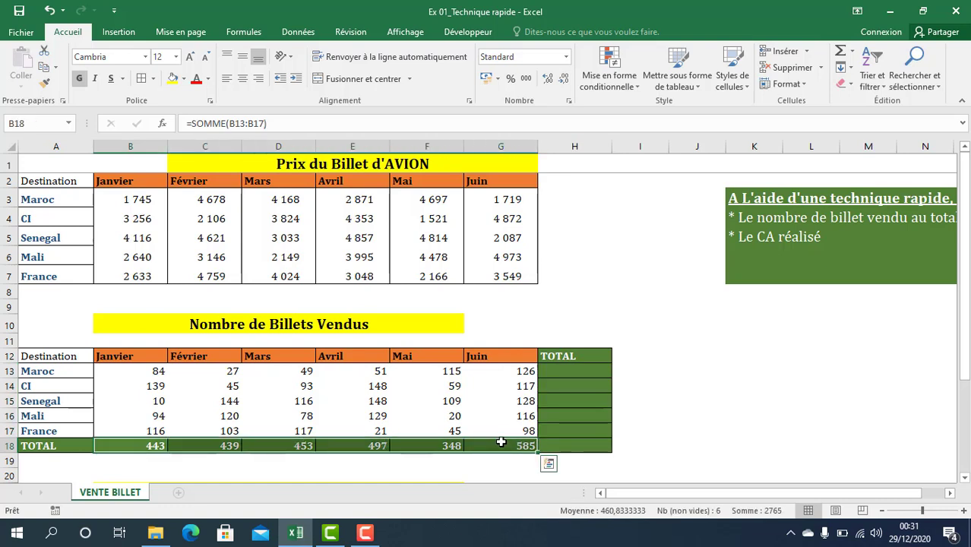
key(Delete)
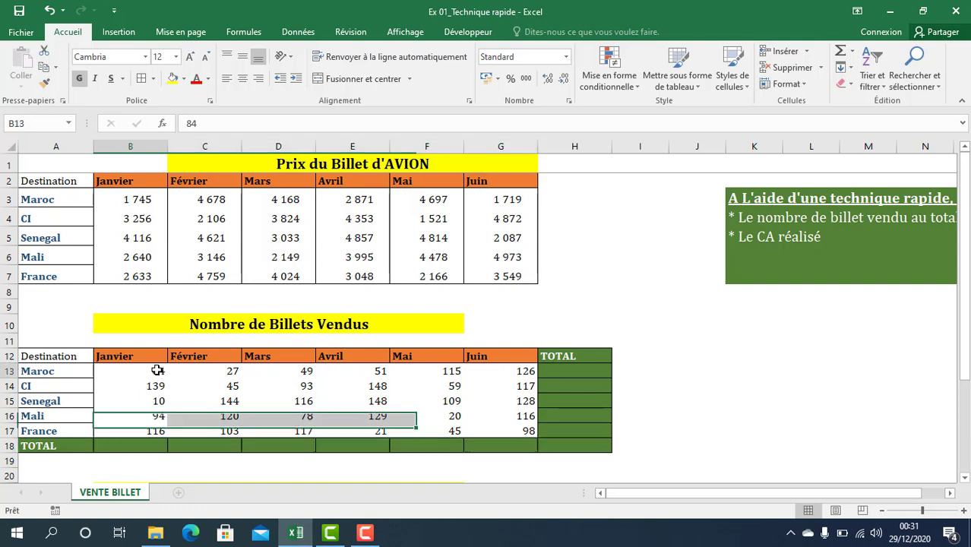
drag(157, 372, 559, 442)
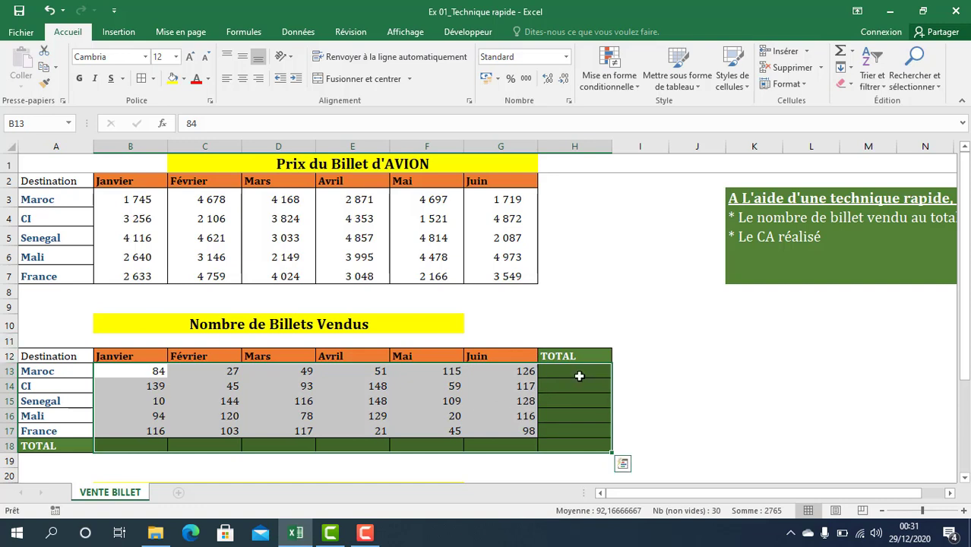
AutoSum the ticket totals, then enter =B13*B3 in B24 for Maroc's January revenue
key(alt+equal)
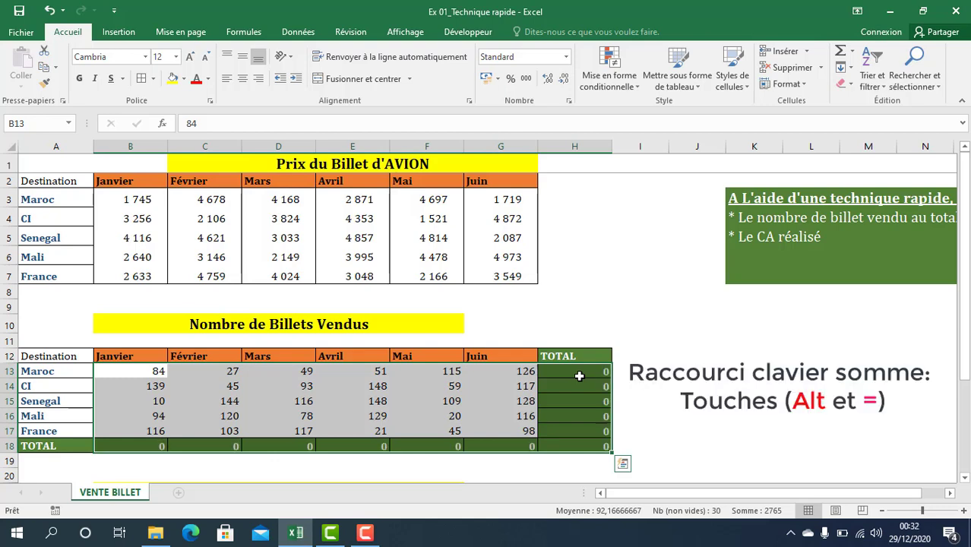
scroll(331, 429, down, 2)
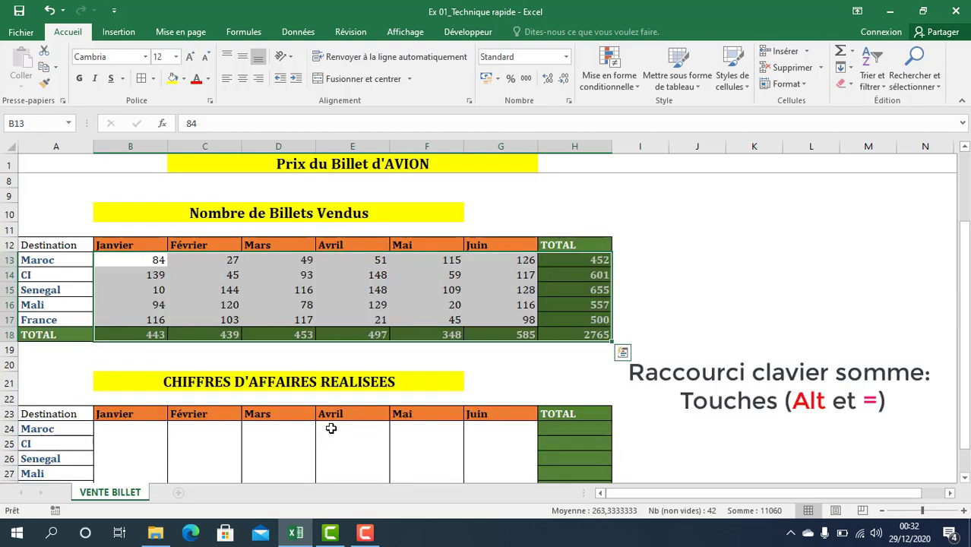
click(325, 439)
scroll(245, 441, down, 2)
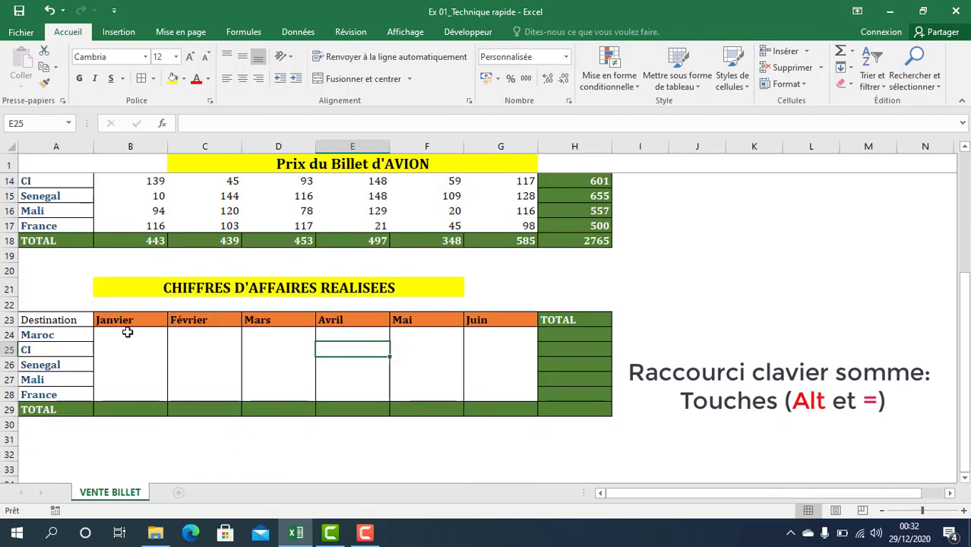
click(127, 332)
text(=)
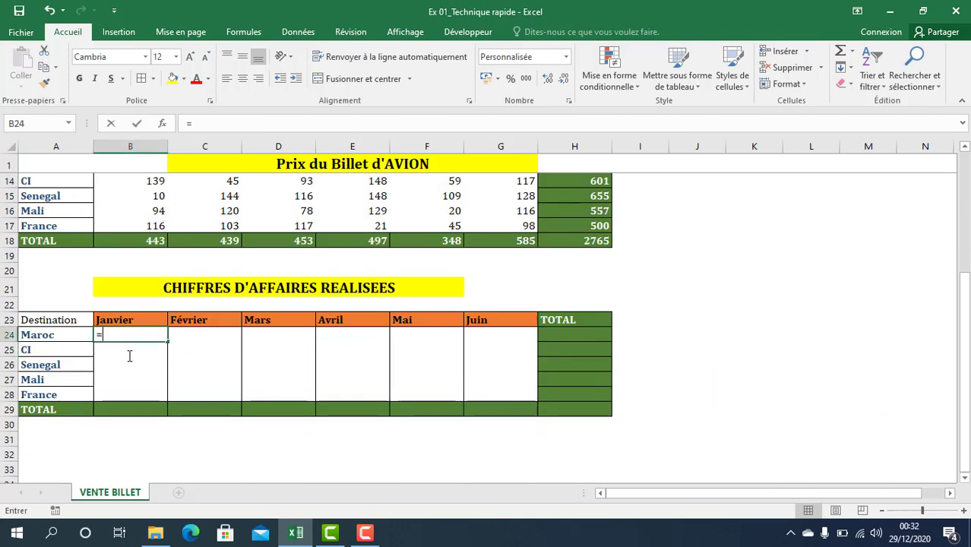
scroll(130, 357, up, 1)
click(147, 213)
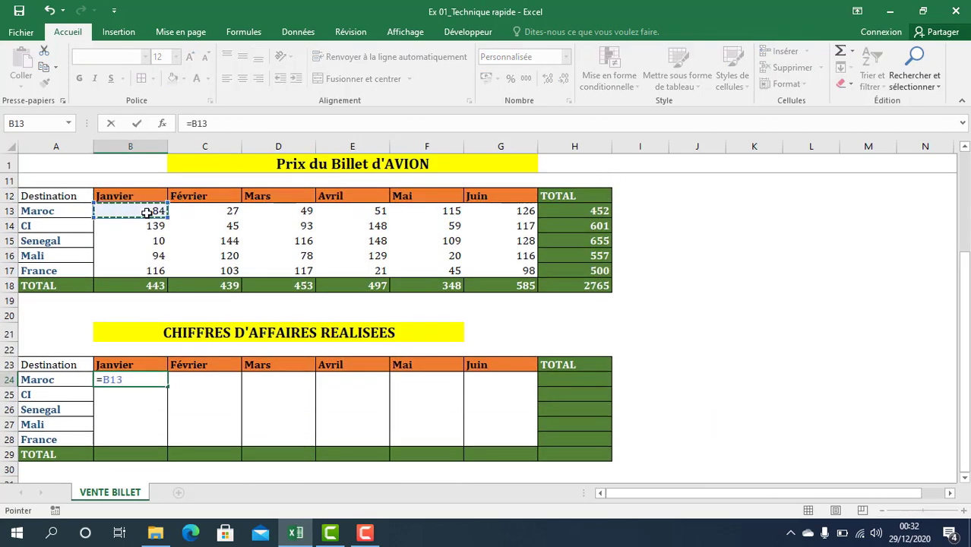
text(*)
scroll(145, 250, up, 3)
click(133, 199)
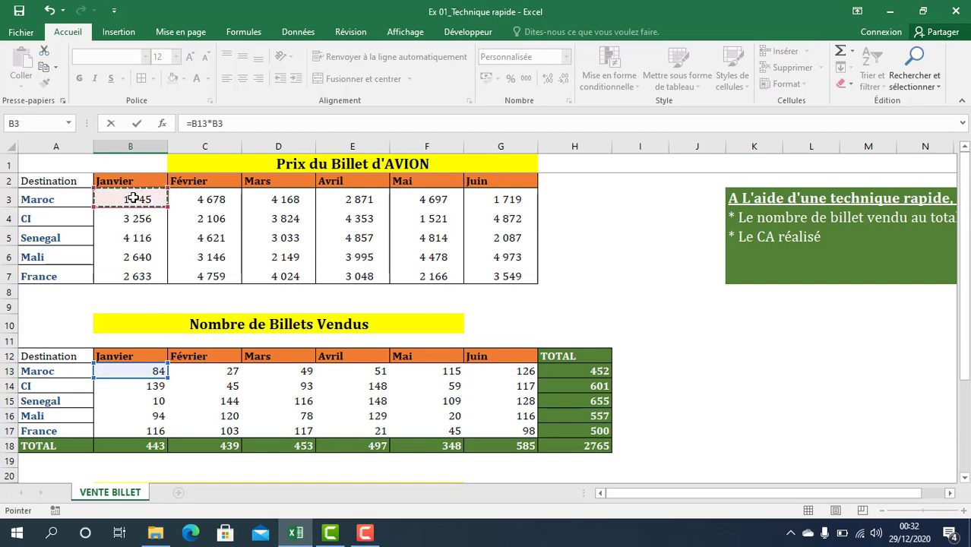
key(Return)
Enter =B14*B4 in B25 and fill it down to B28 for the remaining destinations
scroll(152, 319, down, 3)
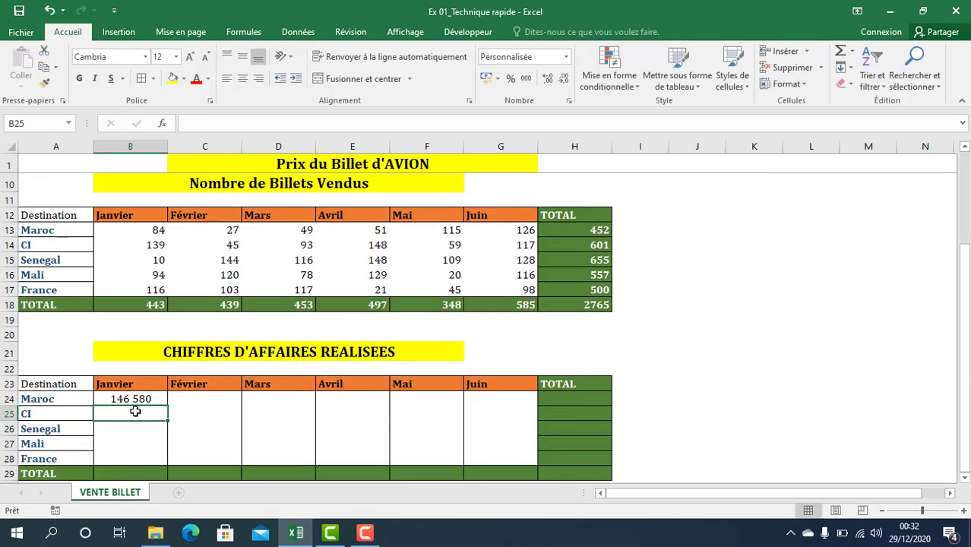
text(=)
click(153, 245)
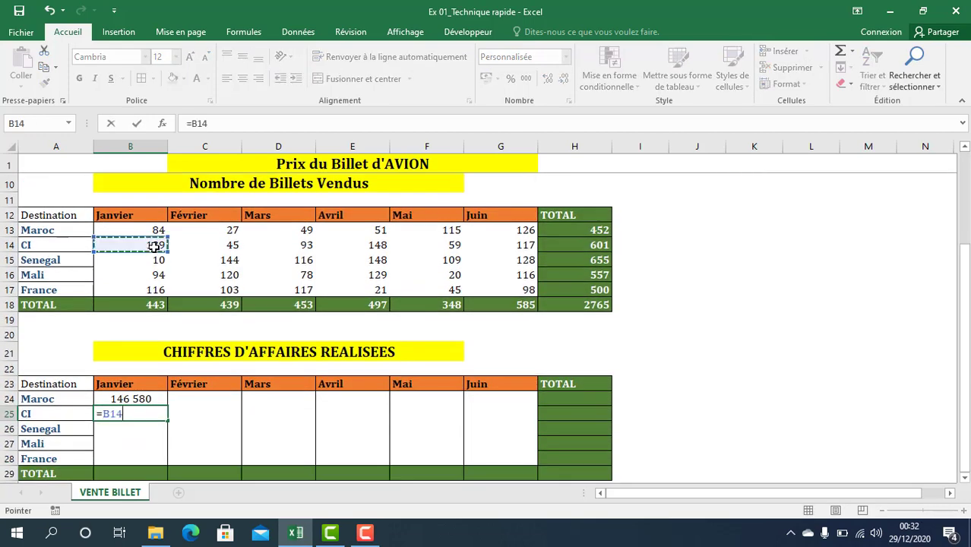
text(*)
scroll(120, 216, up, 3)
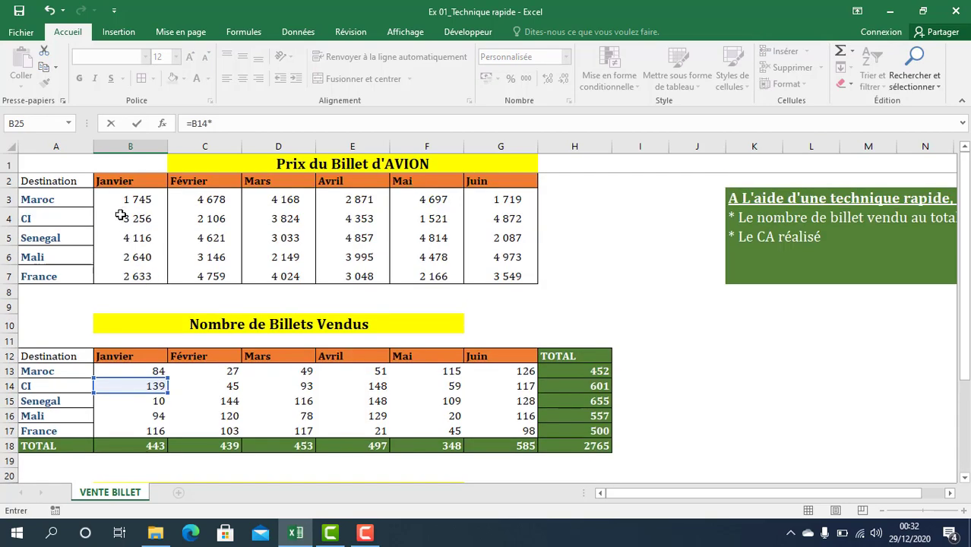
click(133, 219)
key(Return)
scroll(125, 336, down, 5)
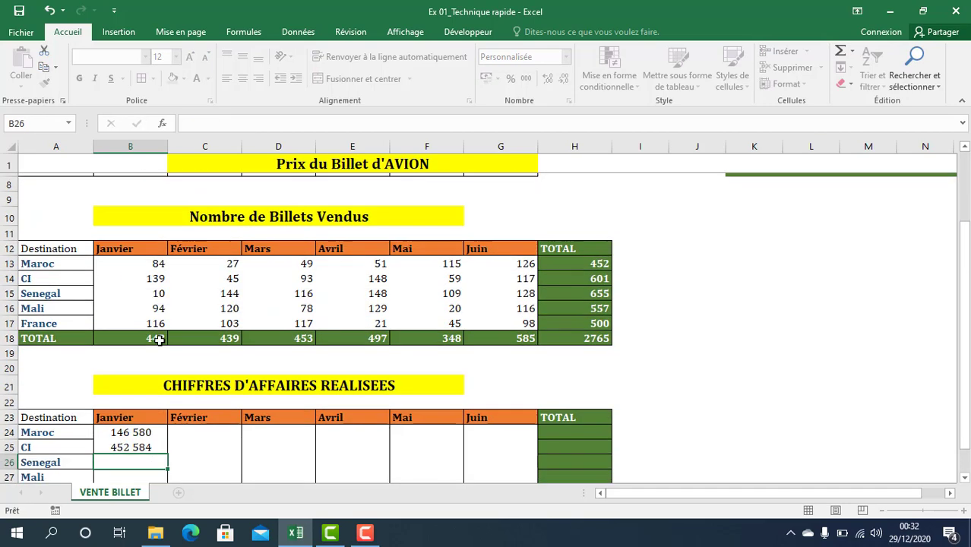
click(132, 304)
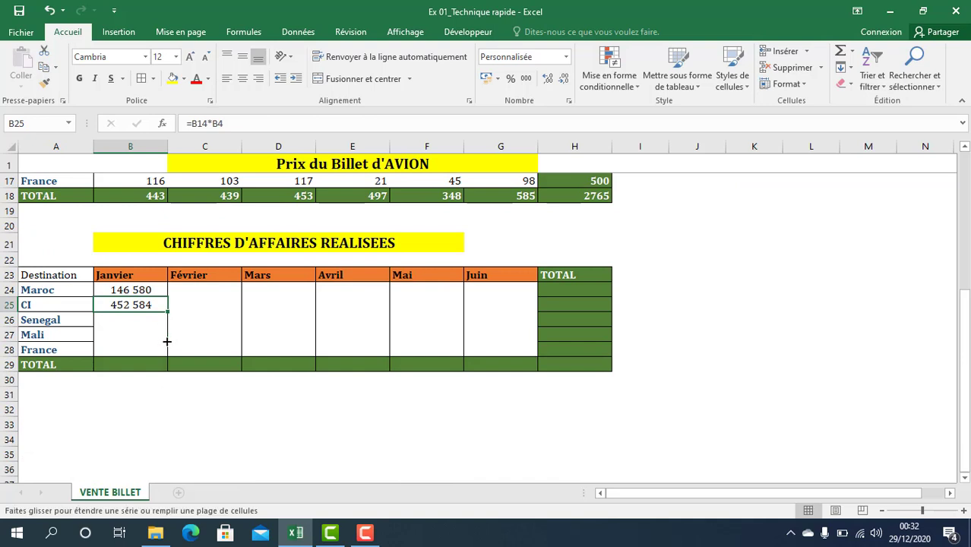
drag(167, 312, 166, 354)
Enter =SOMME(B24:B28) in B29 and copy it across to G29 for monthly totals
click(134, 366)
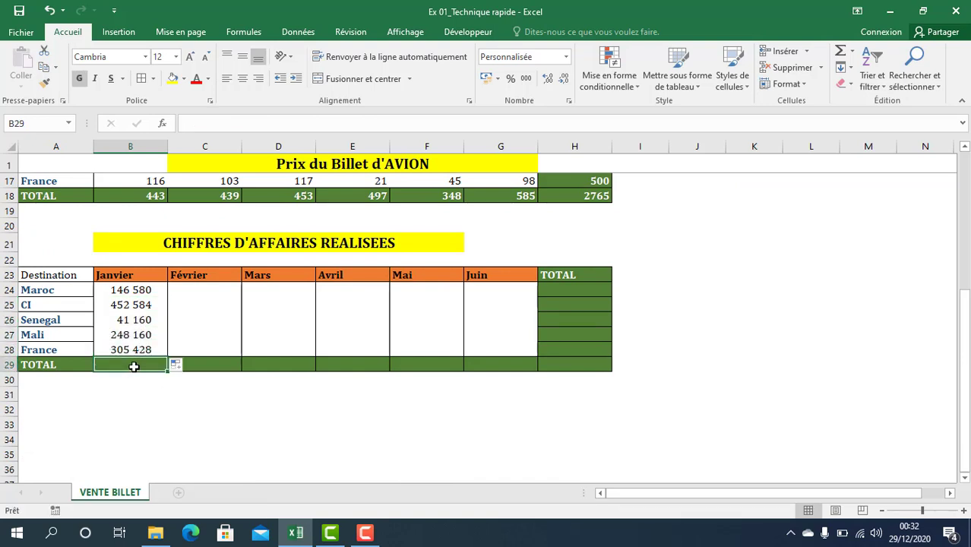
text(=somme()
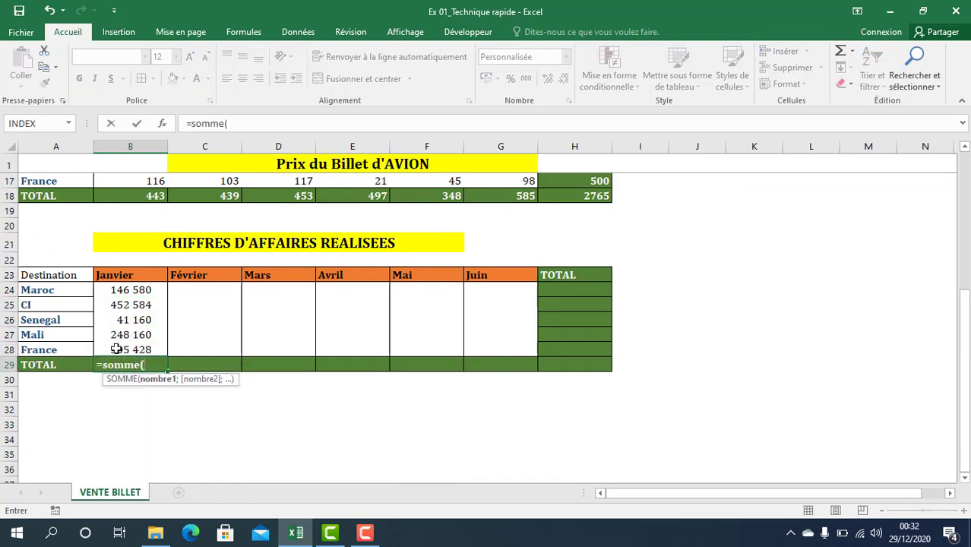
drag(134, 292, 133, 352)
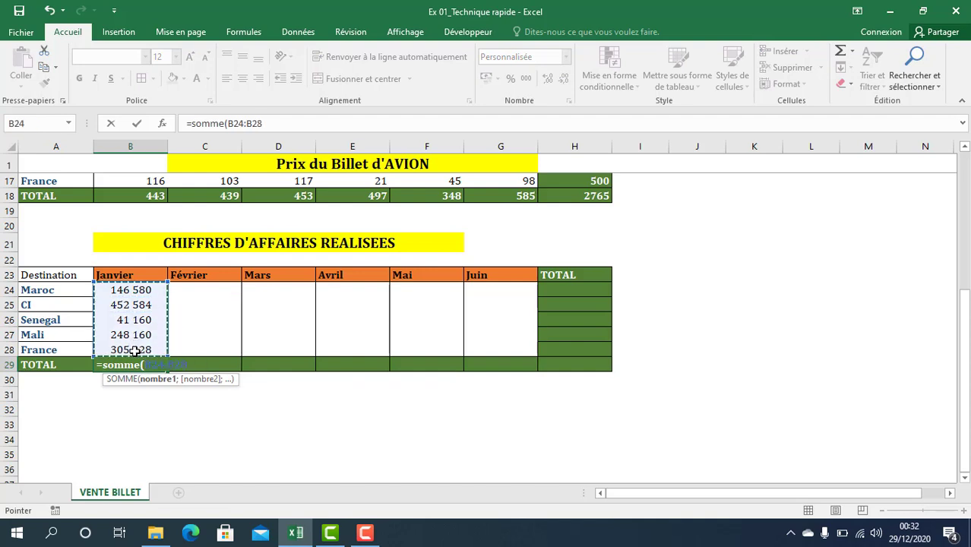
key(ctrl+Return)
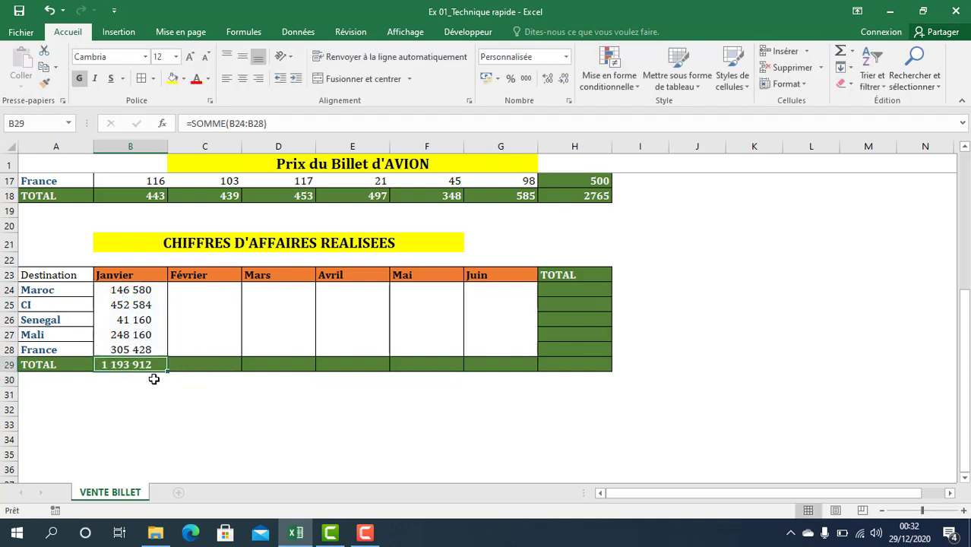
drag(390, 374, 528, 373)
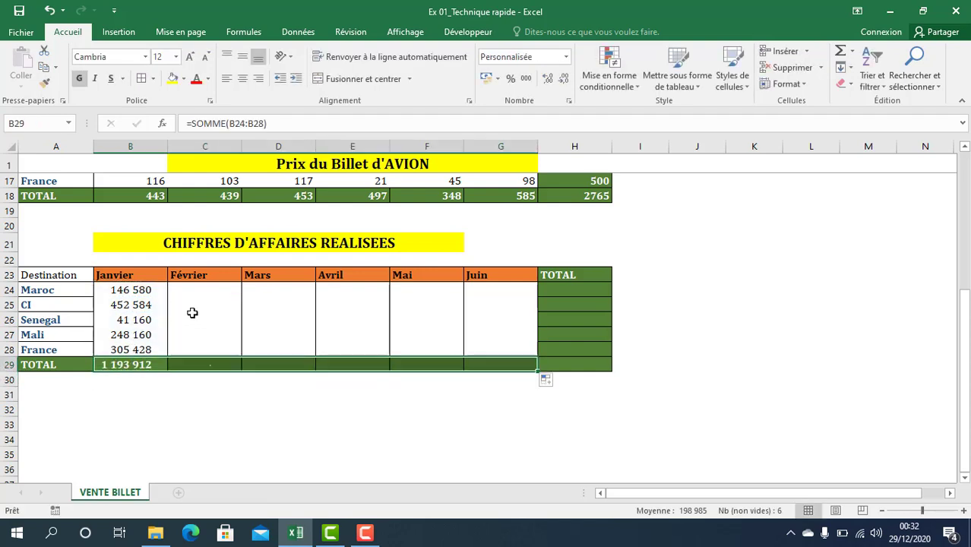
Copy the January revenue formulas B24:B28 across through Juin in column G
click(156, 292)
drag(152, 291, 159, 351)
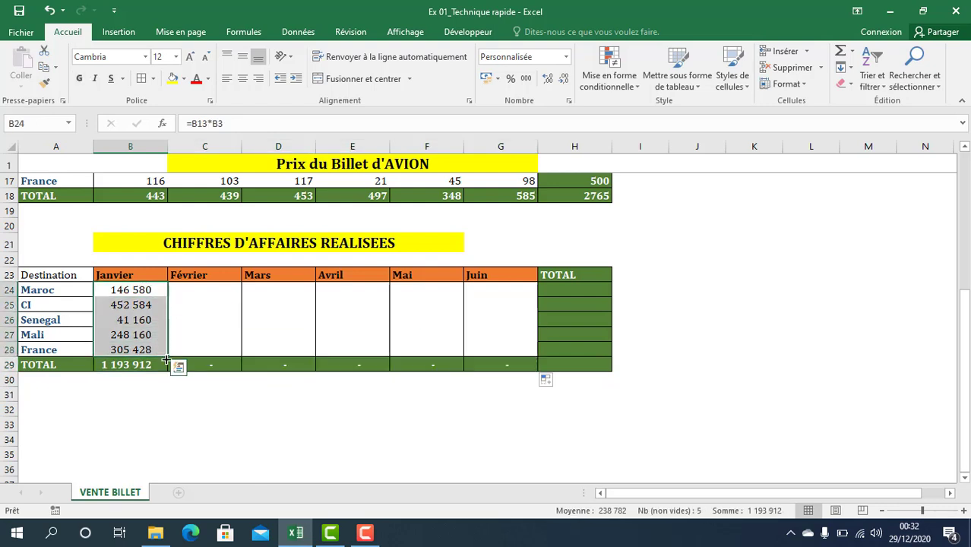
click(163, 364)
drag(138, 292, 164, 352)
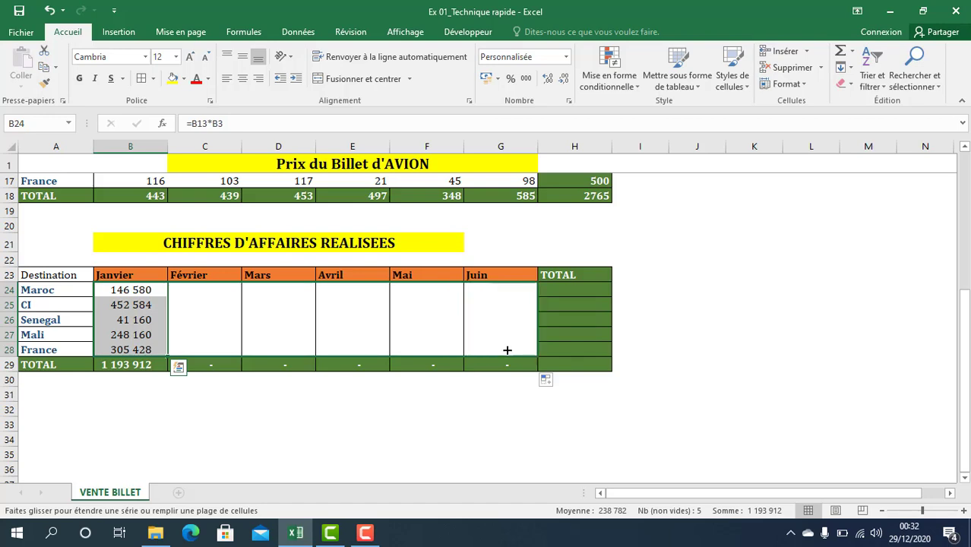
drag(167, 355, 503, 348)
drag(567, 291, 579, 363)
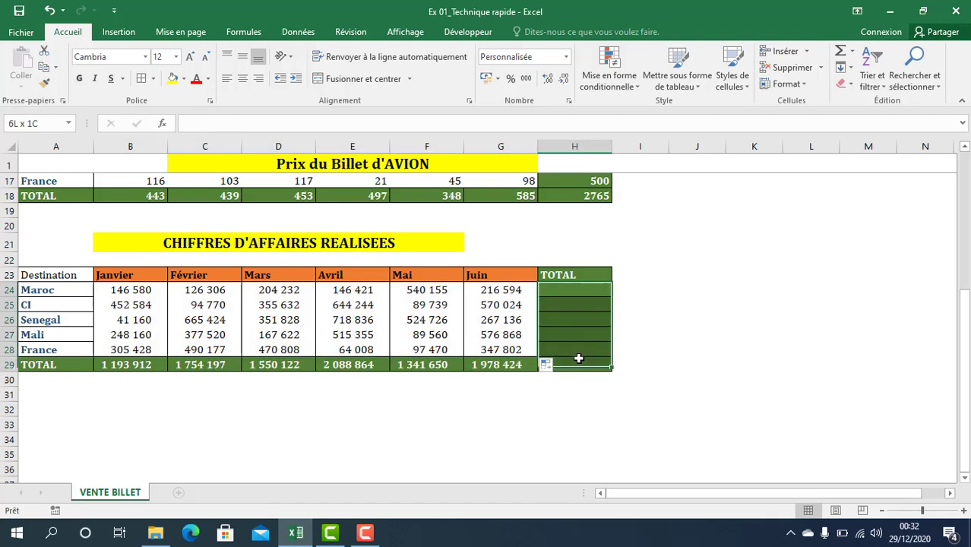
Fill H24:H29 with =SOMME(B24:G24) row sums, from 1 380 288 to 9 907 169 overall
text(=so)
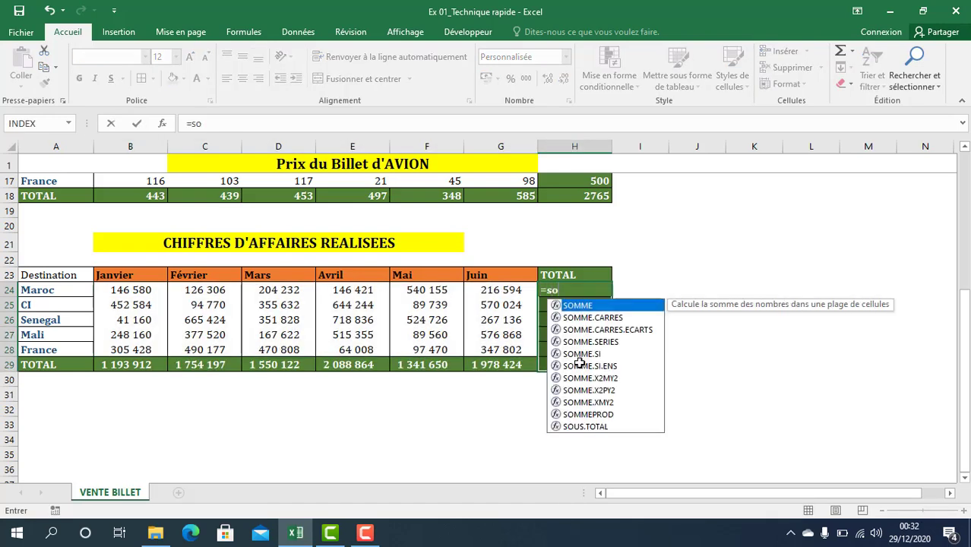
text(mm()
key(BackSpace)
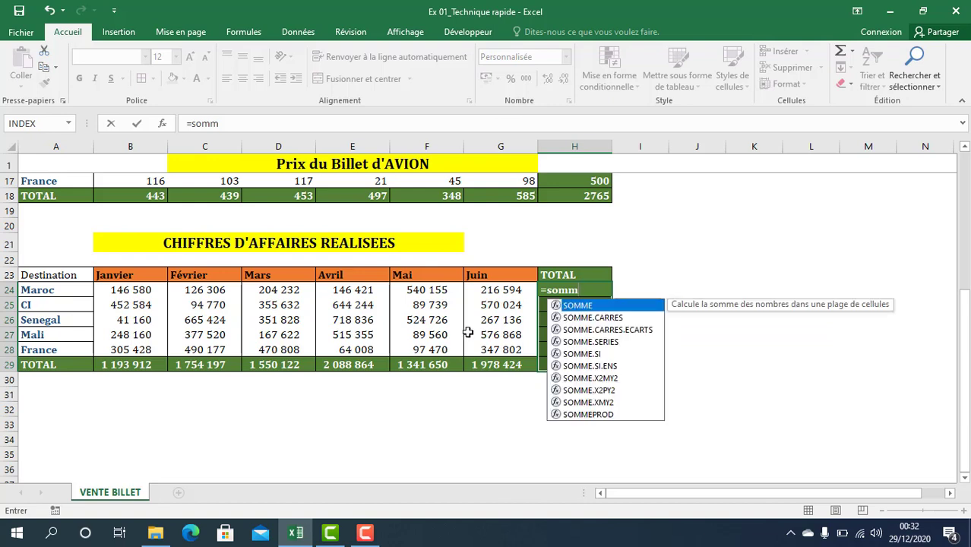
text(()
key(BackSpace)
text(()
drag(144, 289, 509, 290)
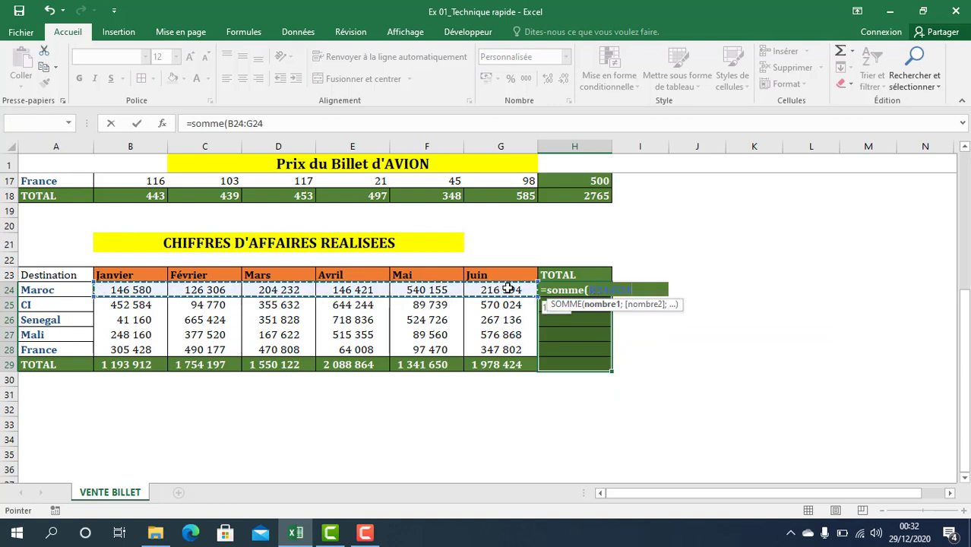
text())
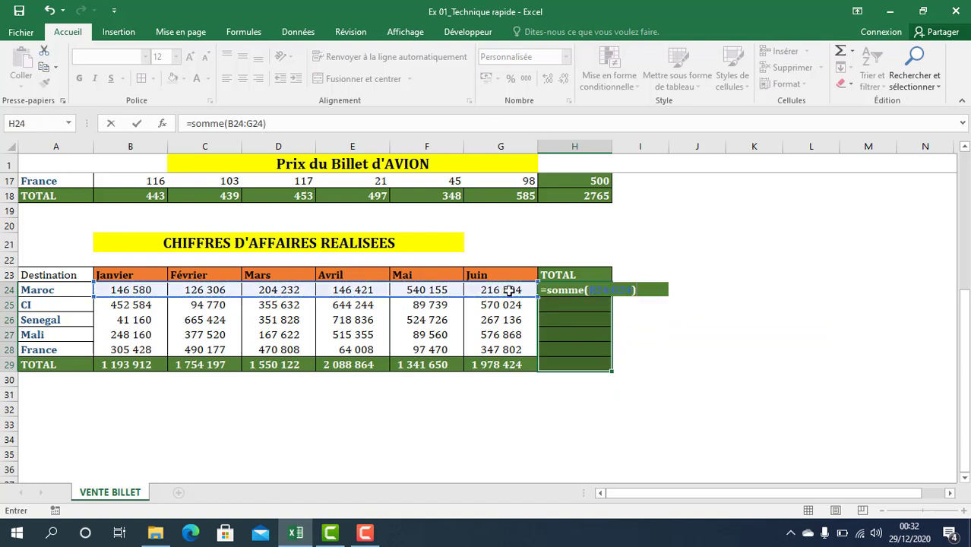
key(ctrl+Return)
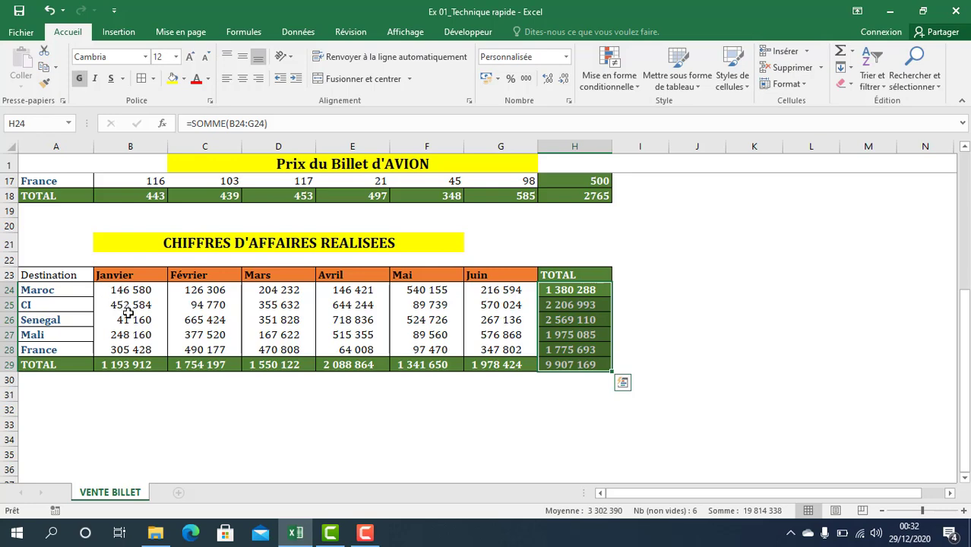
drag(106, 304, 577, 351)
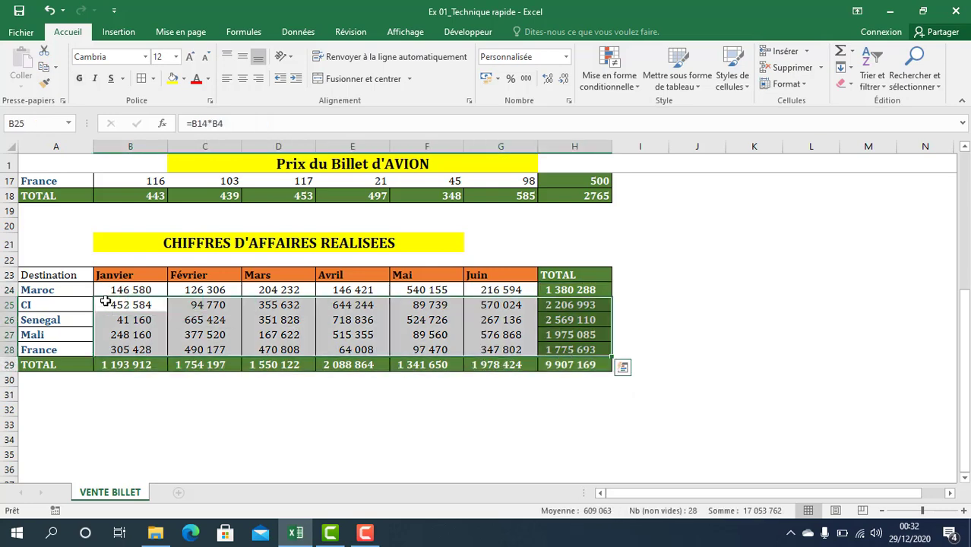
Clear the revenue table and refill B24:G28 at once with =B3*B13 price × count formulas
drag(121, 289, 562, 364)
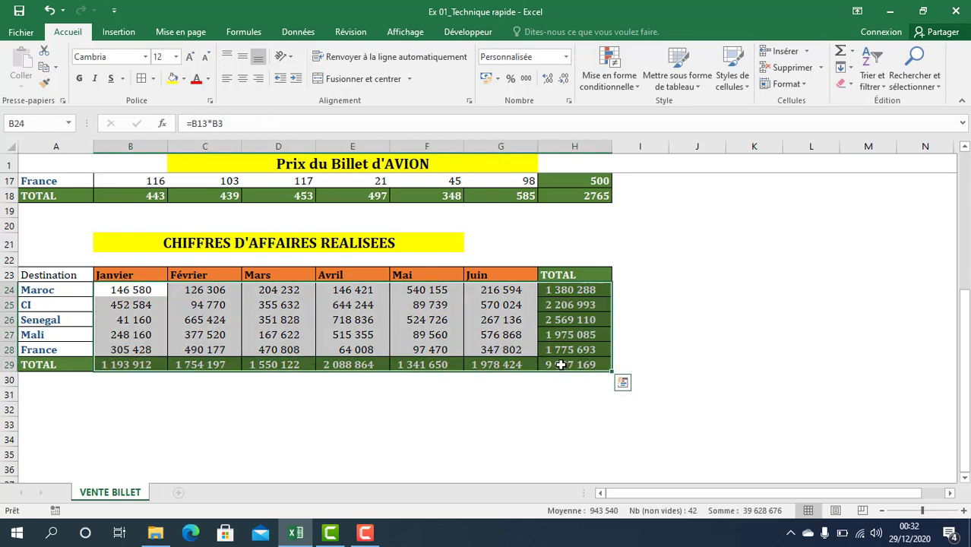
key(Delete)
drag(112, 292, 493, 343)
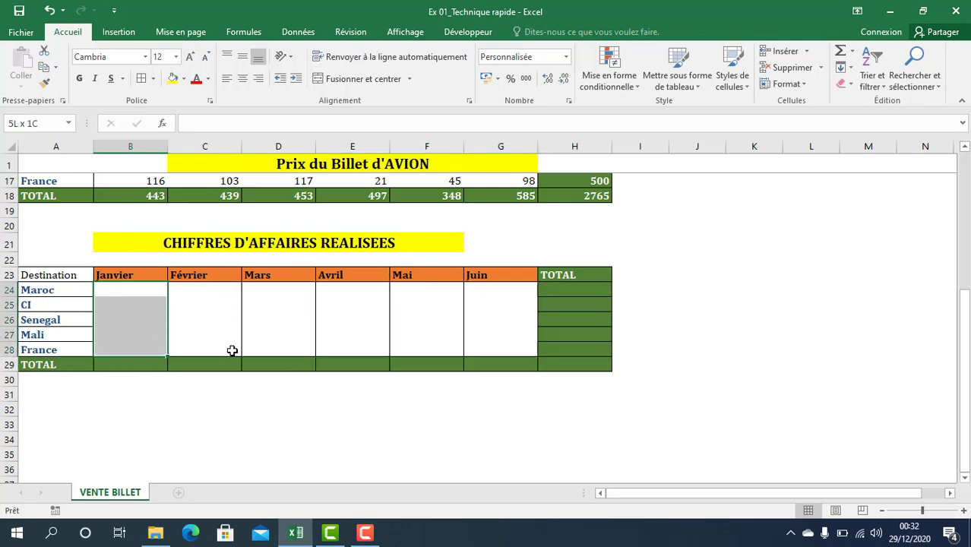
text(=)
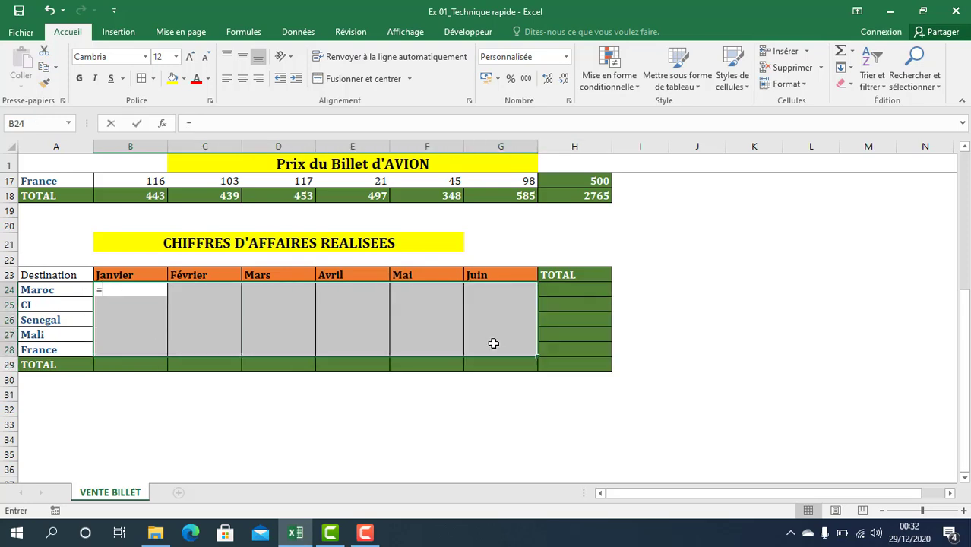
scroll(51, 158, up, 4)
scroll(106, 208, up, 1)
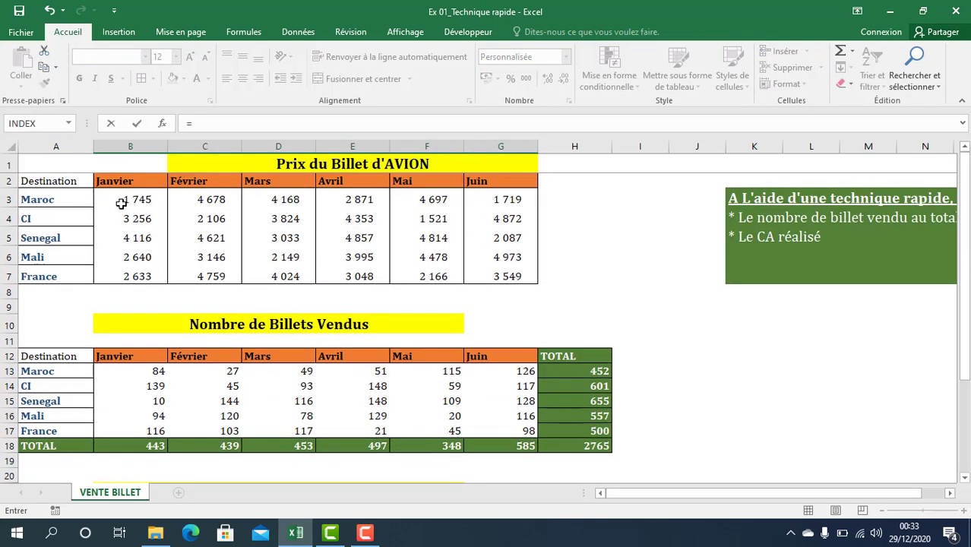
click(120, 200)
text(*)
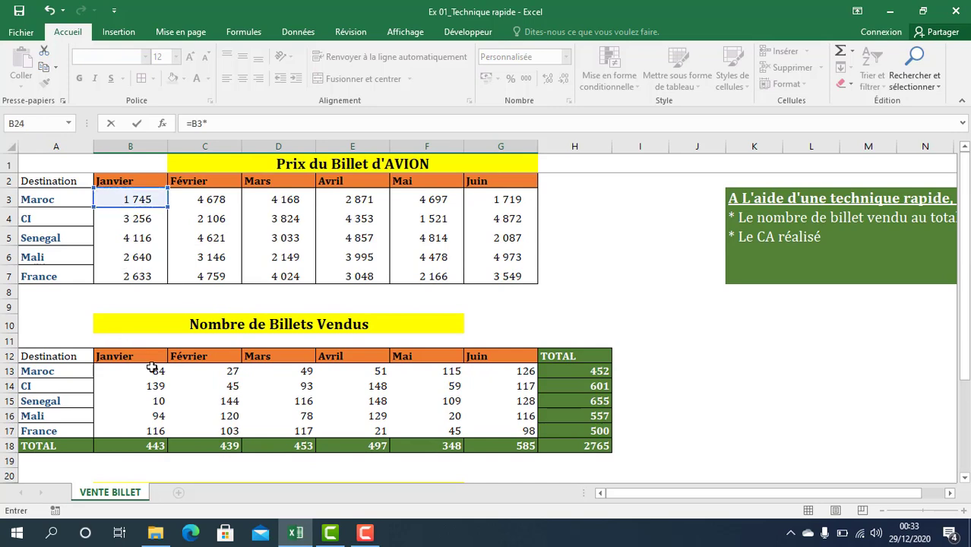
click(152, 367)
scroll(150, 371, down, 3)
scroll(148, 373, down, 2)
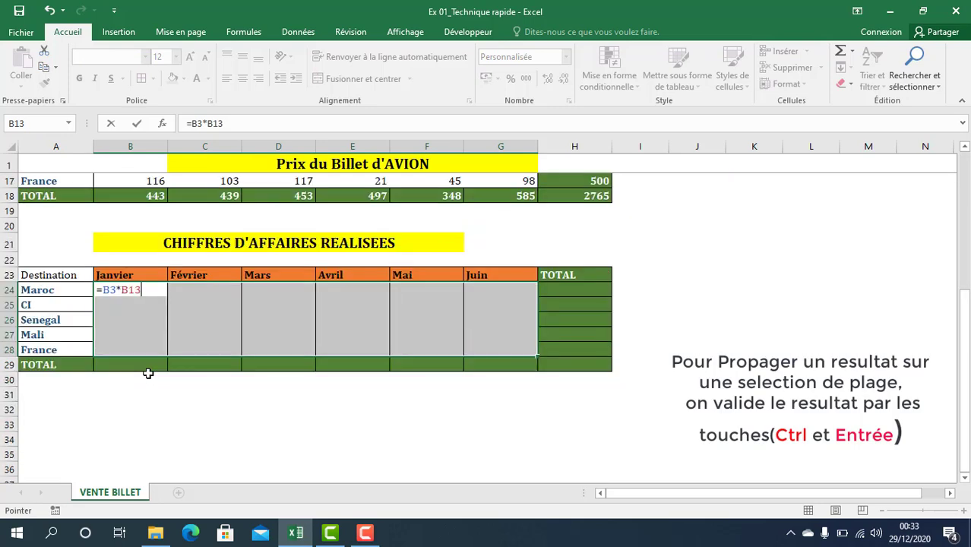
key(ctrl+Return)
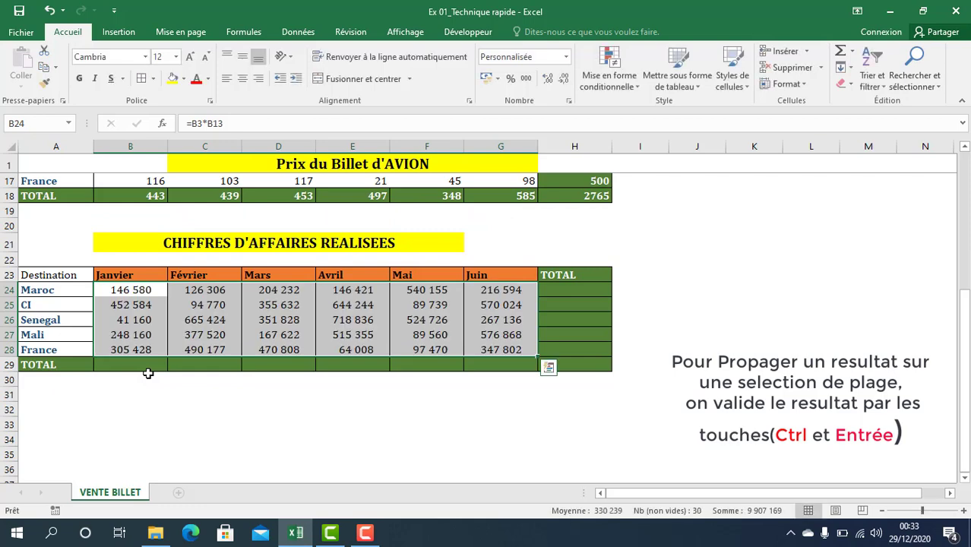
AutoSum the revenue table's row and column totals, again reaching 9 907 169
drag(132, 295, 537, 360)
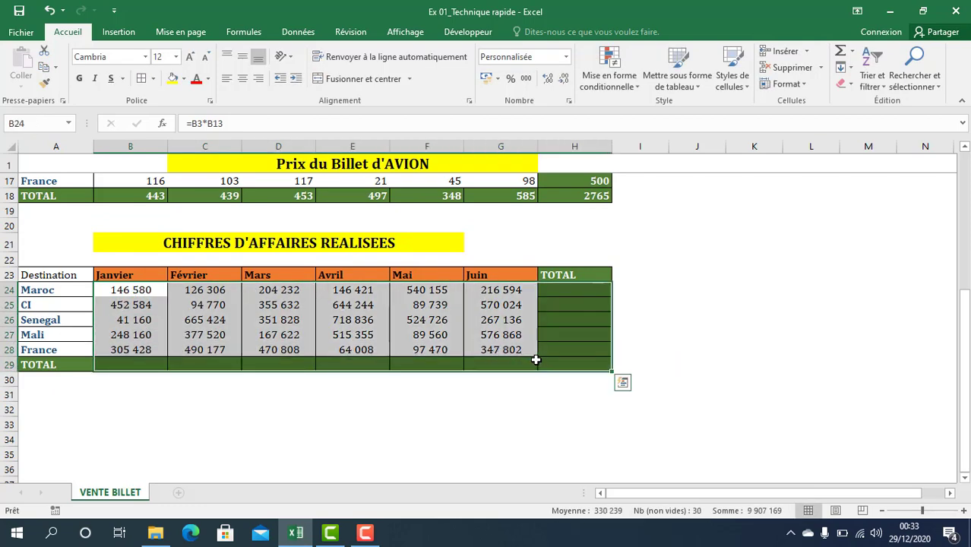
scroll(422, 291, up, 3)
scroll(371, 376, down, 2)
scroll(370, 376, down, 1)
key(alt+equal)
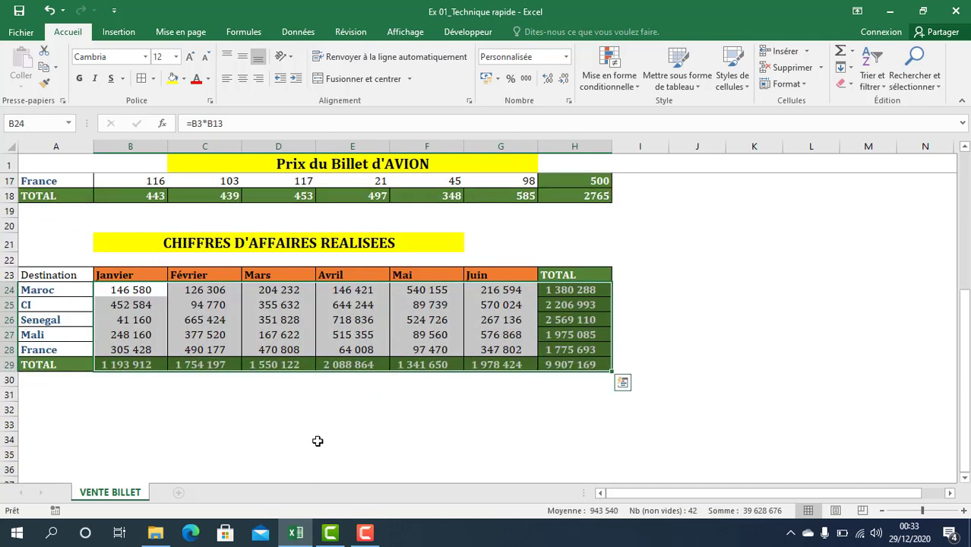
click(317, 442)
Clear the ticket totals in column H and row 18, then AutoSum B13:H18
scroll(317, 447, up, 1)
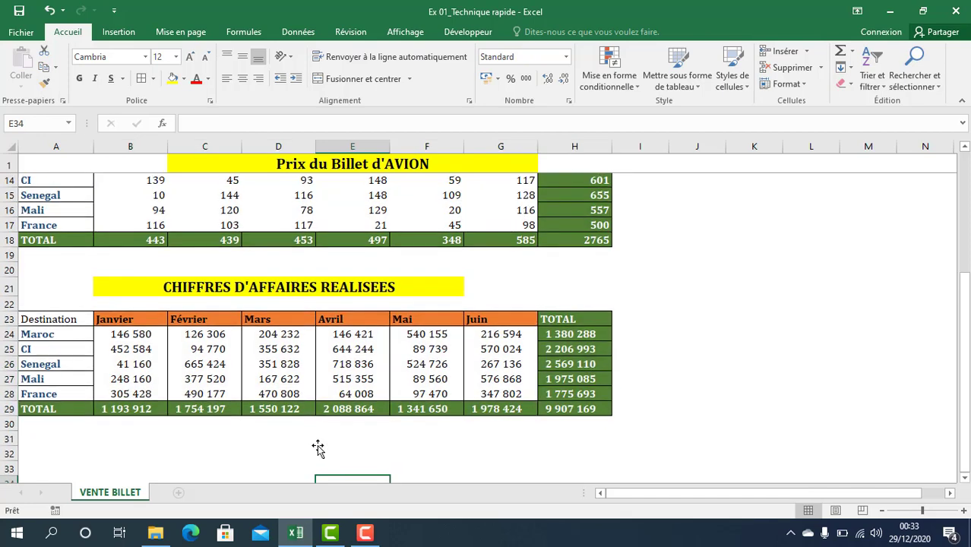
scroll(318, 446, up, 2)
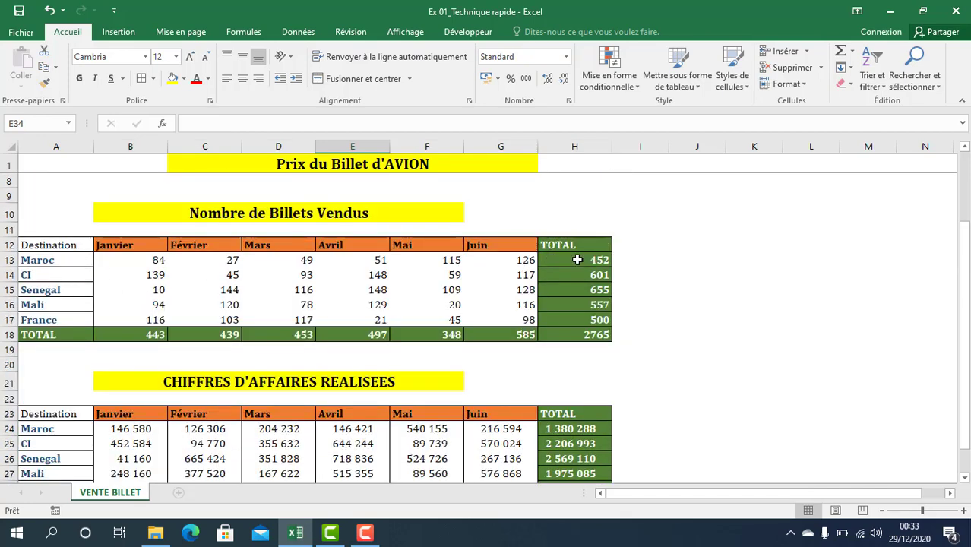
drag(577, 258, 593, 332)
key(Delete)
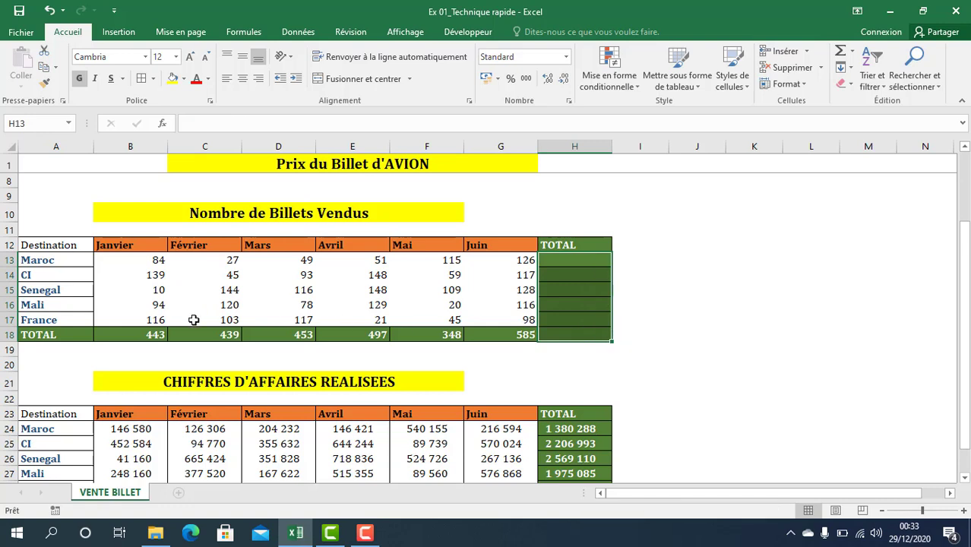
drag(134, 335, 505, 328)
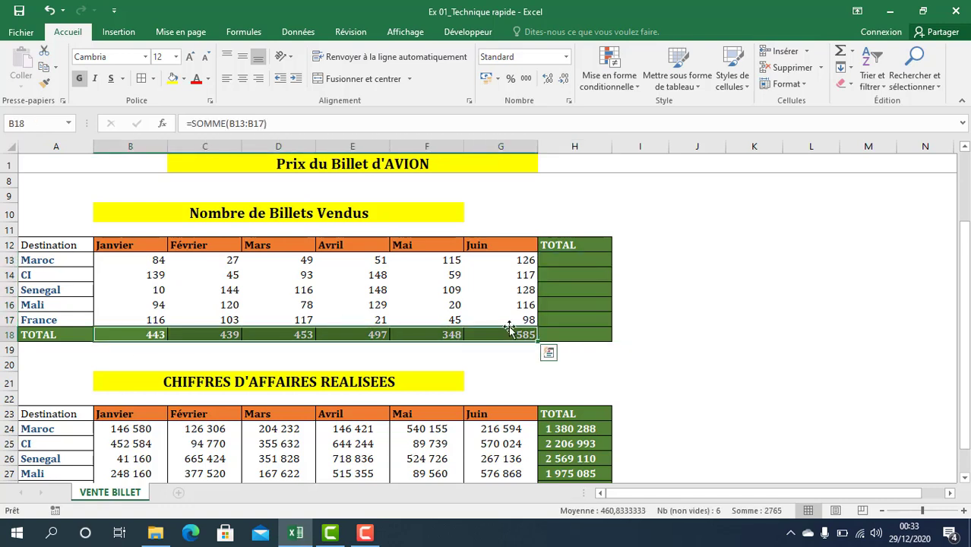
key(Delete)
drag(139, 257, 558, 330)
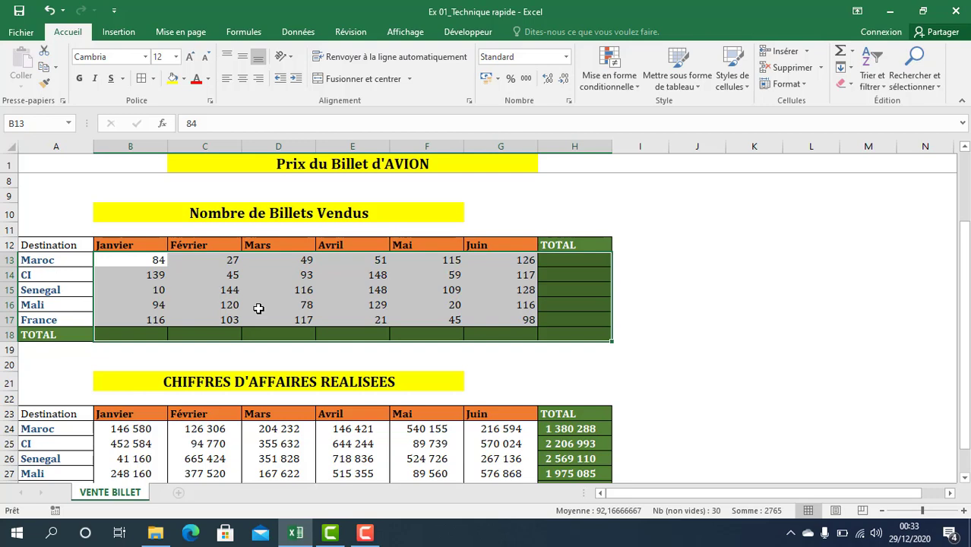
key(alt+equal)
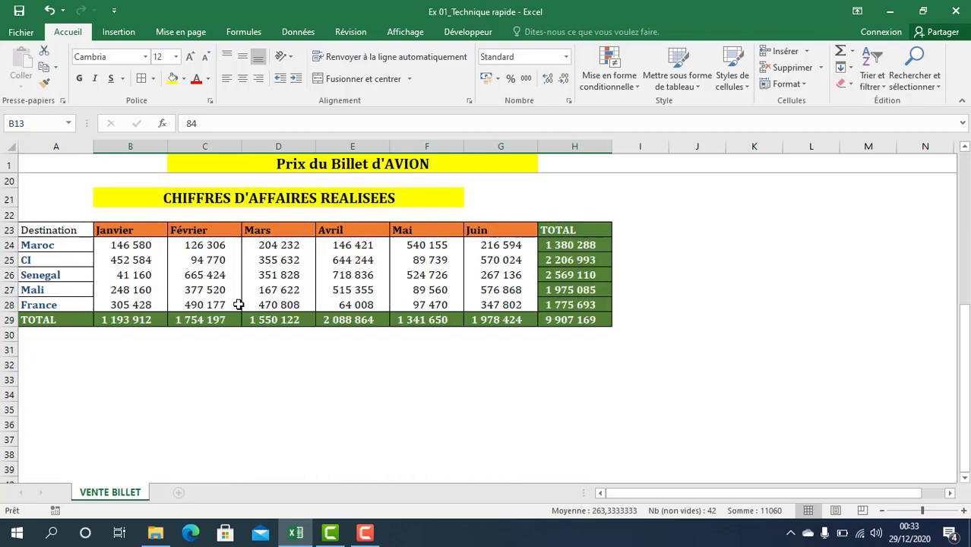
Fill the revenue cells B24:G28 at once with the formula =B3*B13 via Ctrl+Enter
scroll(258, 308, down, 4)
drag(144, 247, 574, 321)
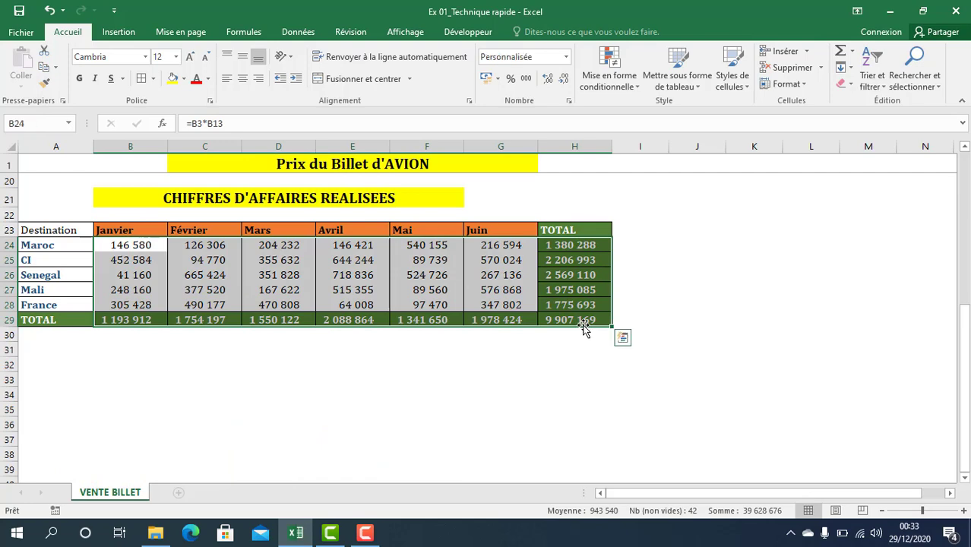
scroll(471, 328, up, 2)
drag(130, 334, 505, 389)
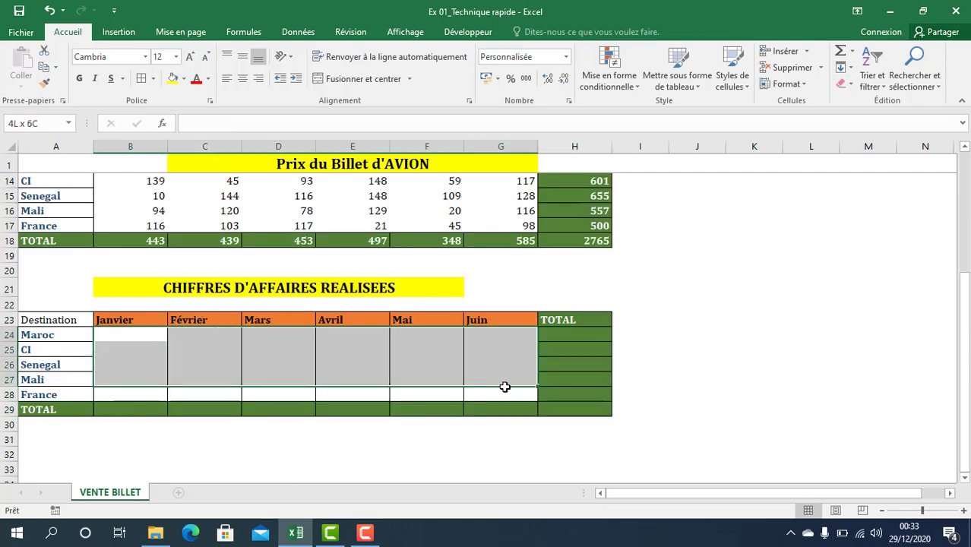
text(=)
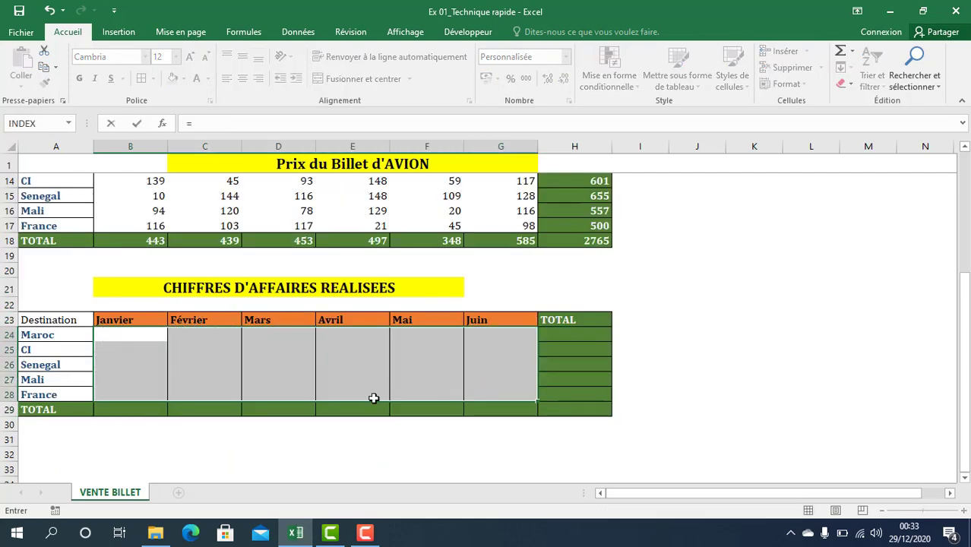
scroll(373, 396, up, 4)
click(115, 199)
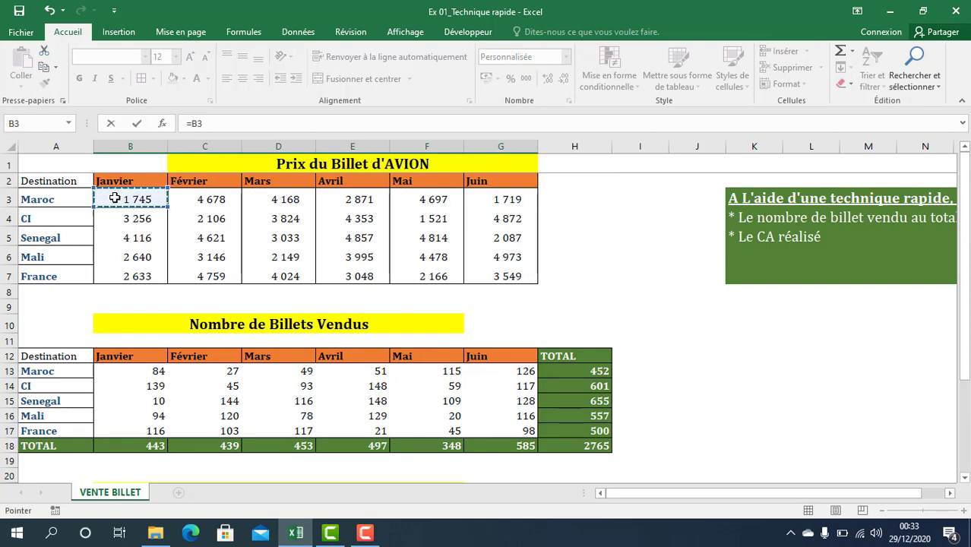
text(*)
click(148, 370)
scroll(150, 372, down, 4)
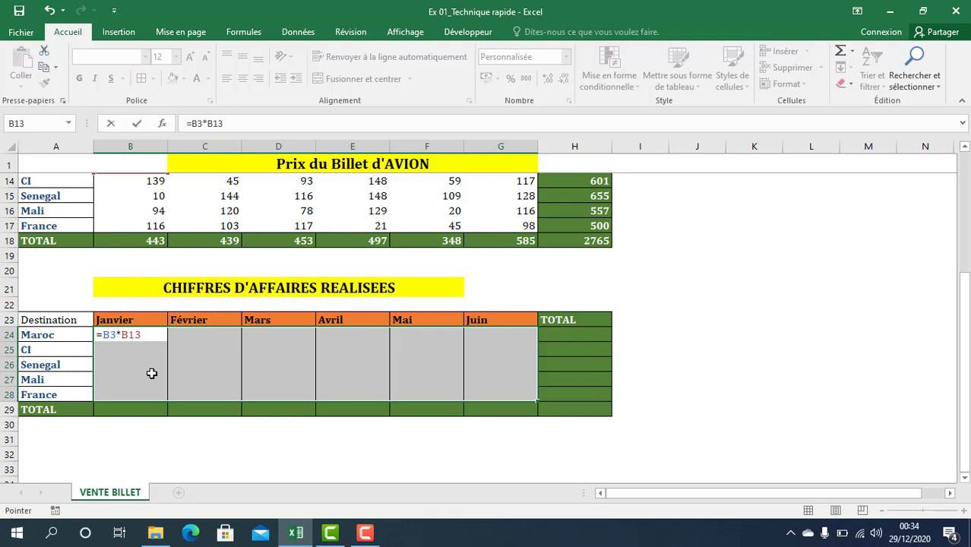
key(ctrl+Return)
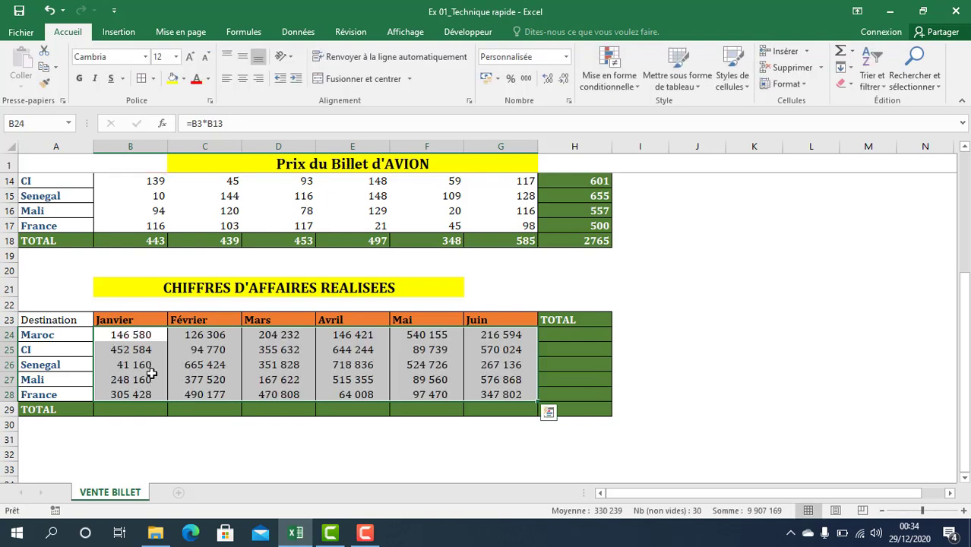
Check the copied formula, then AutoSum B24:H29 to total every revenue row and column
click(185, 334)
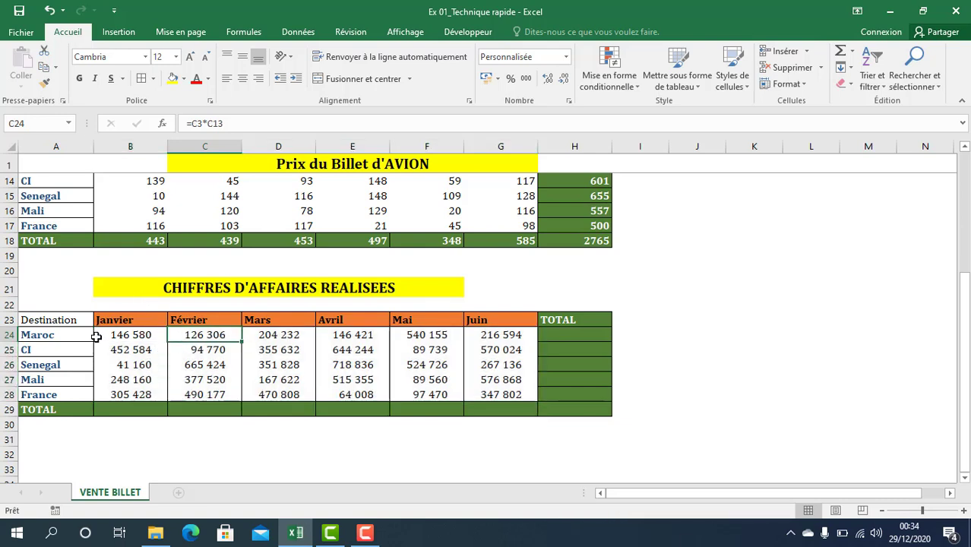
click(76, 335)
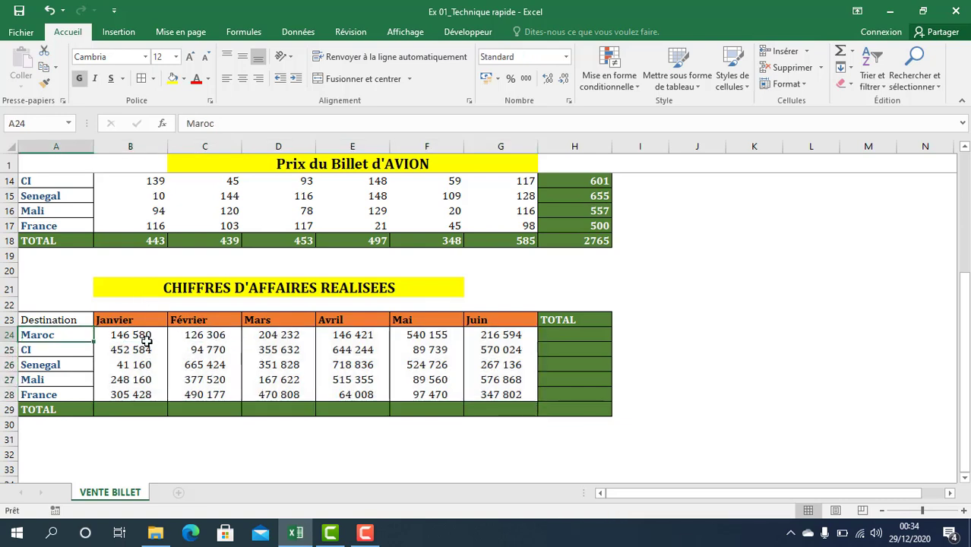
mouse_move(144, 337)
mouse_down()
mouse_move(364, 413)
mouse_move(560, 406)
mouse_up()
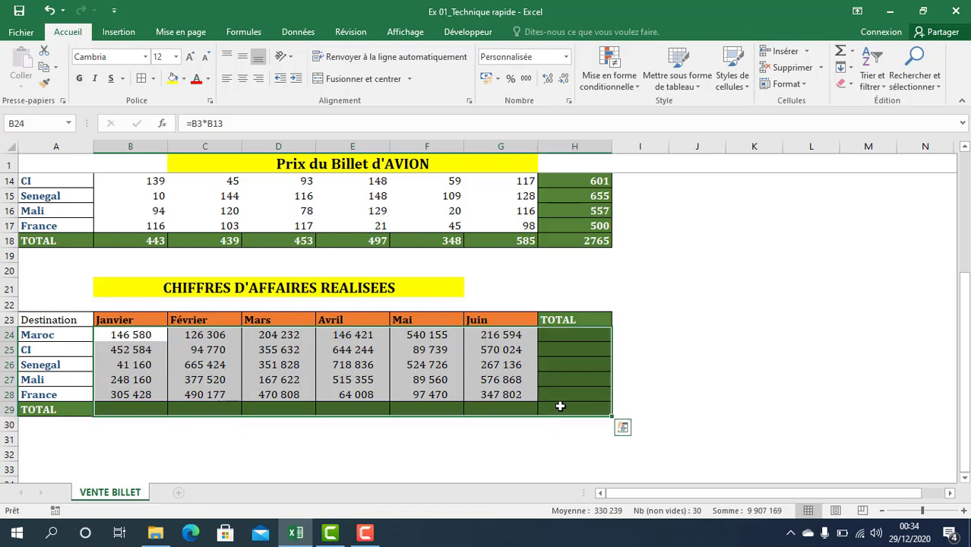
key(alt+equal)
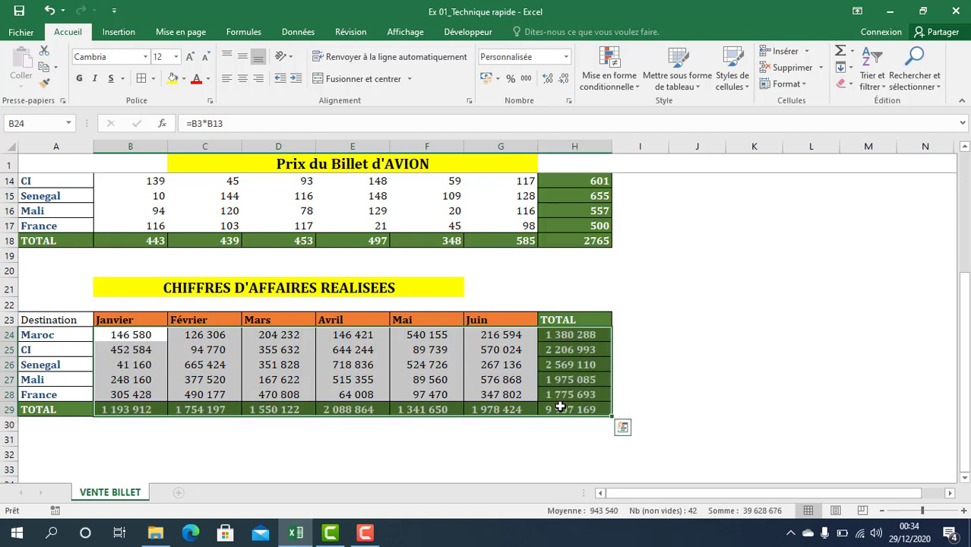
click(500, 439)
scroll(3, 312, up, 3)
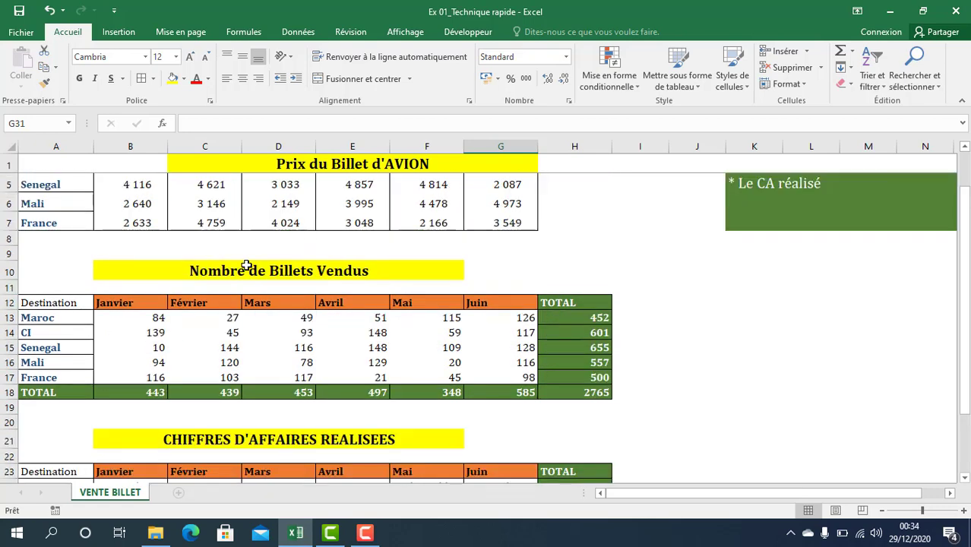
scroll(220, 274, up, 1)
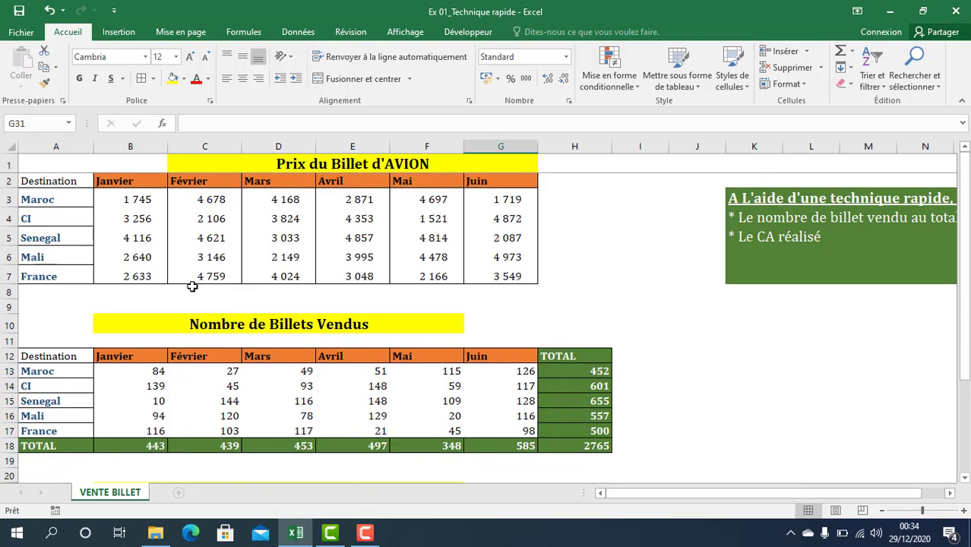
click(261, 382)
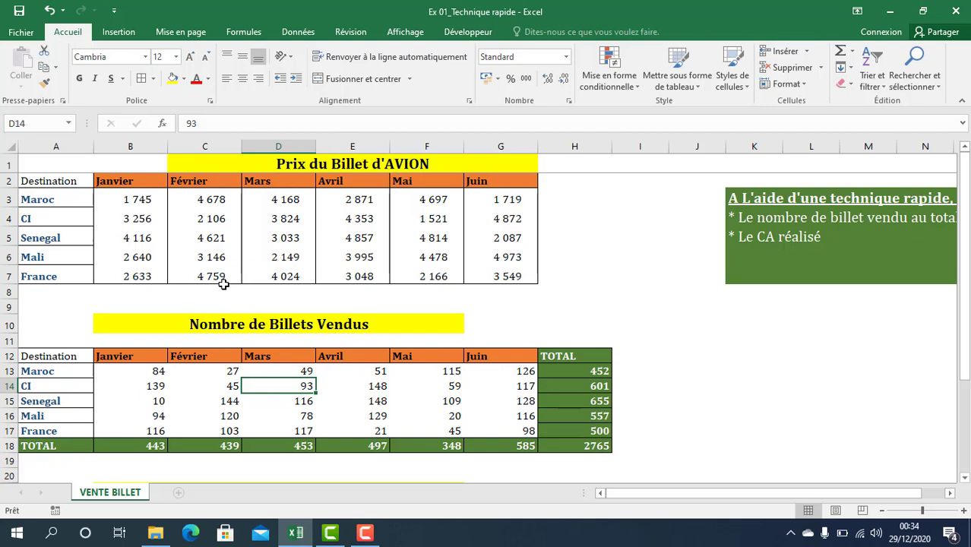
scroll(223, 283, down, 1)
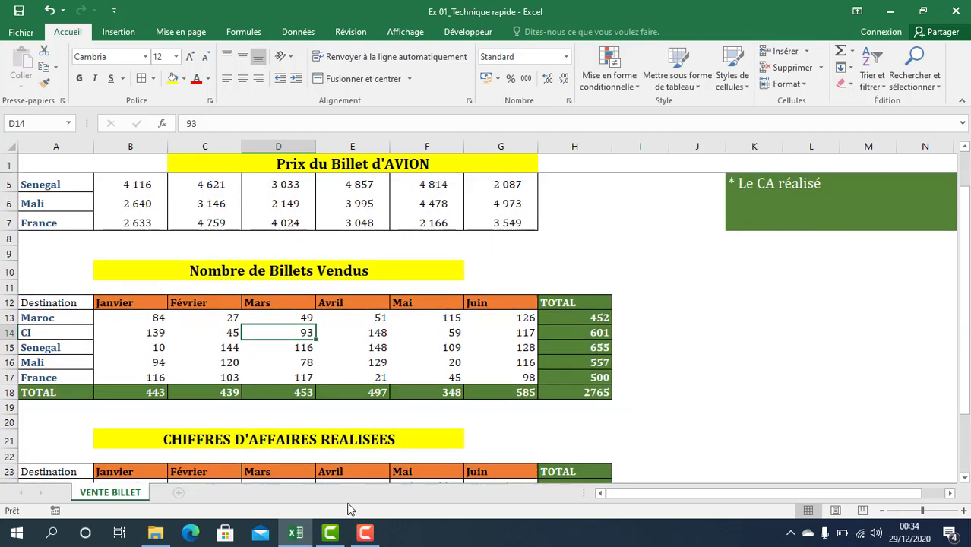